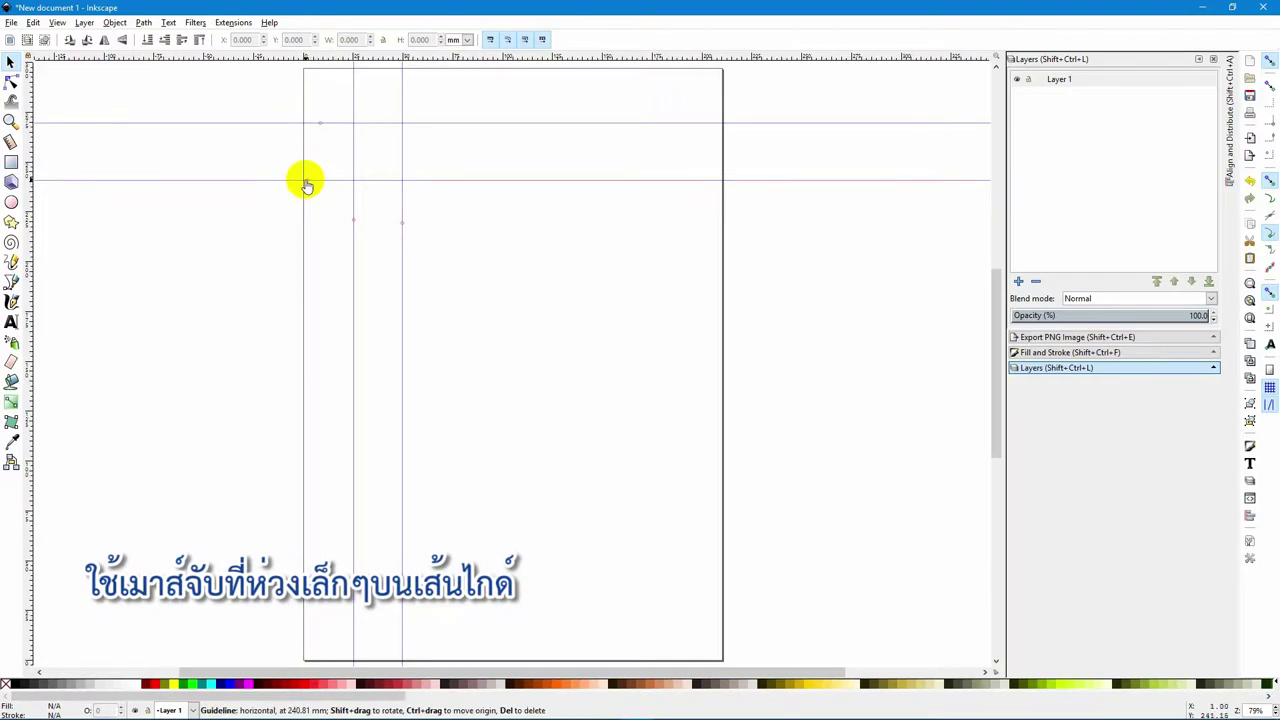
Move the lower horizontal guide slightly up to about 241.8 mm and set its angle to 19 degrees.
mouse_move(307, 184)
left_mouse_down()
mouse_move(423, 183)
mouse_move(283, 183)
mouse_move(523, 177)
mouse_move(319, 190)
mouse_move(331, 229)
mouse_move(329, 177)
mouse_move(536, 183)
left_mouse_up()
double_click(535, 180)
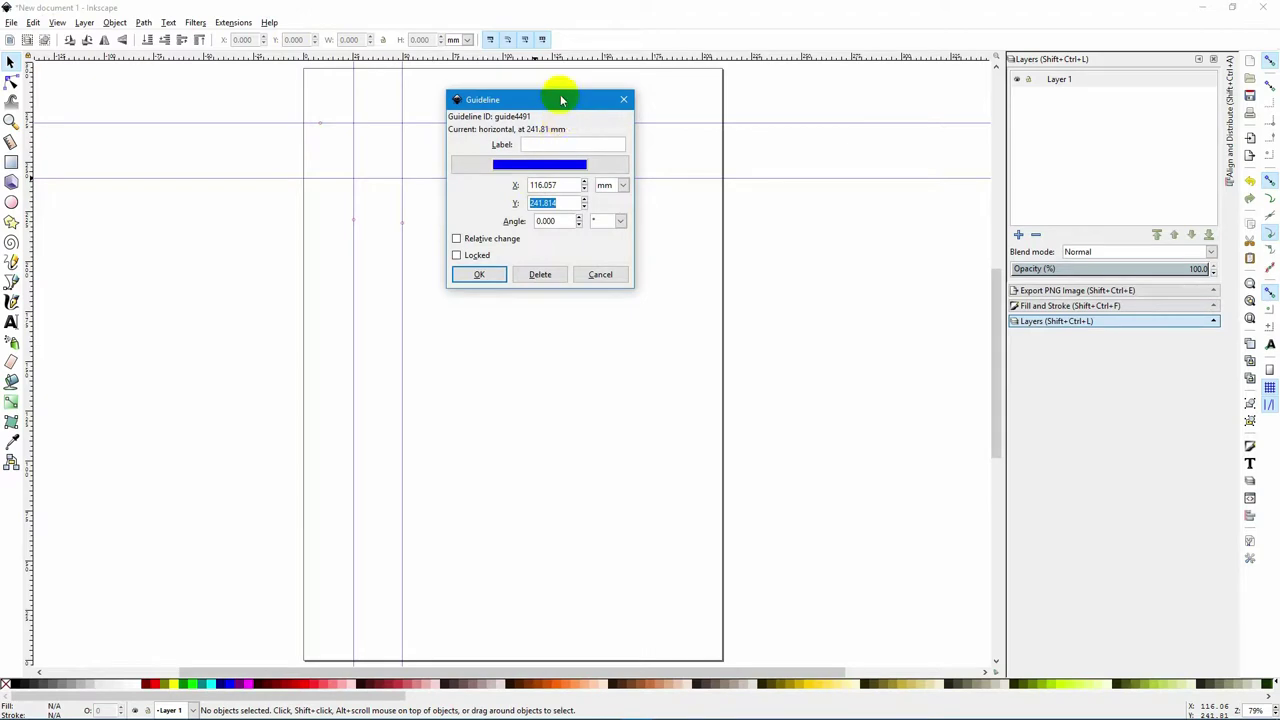
left_click_drag(566, 97, 663, 133)
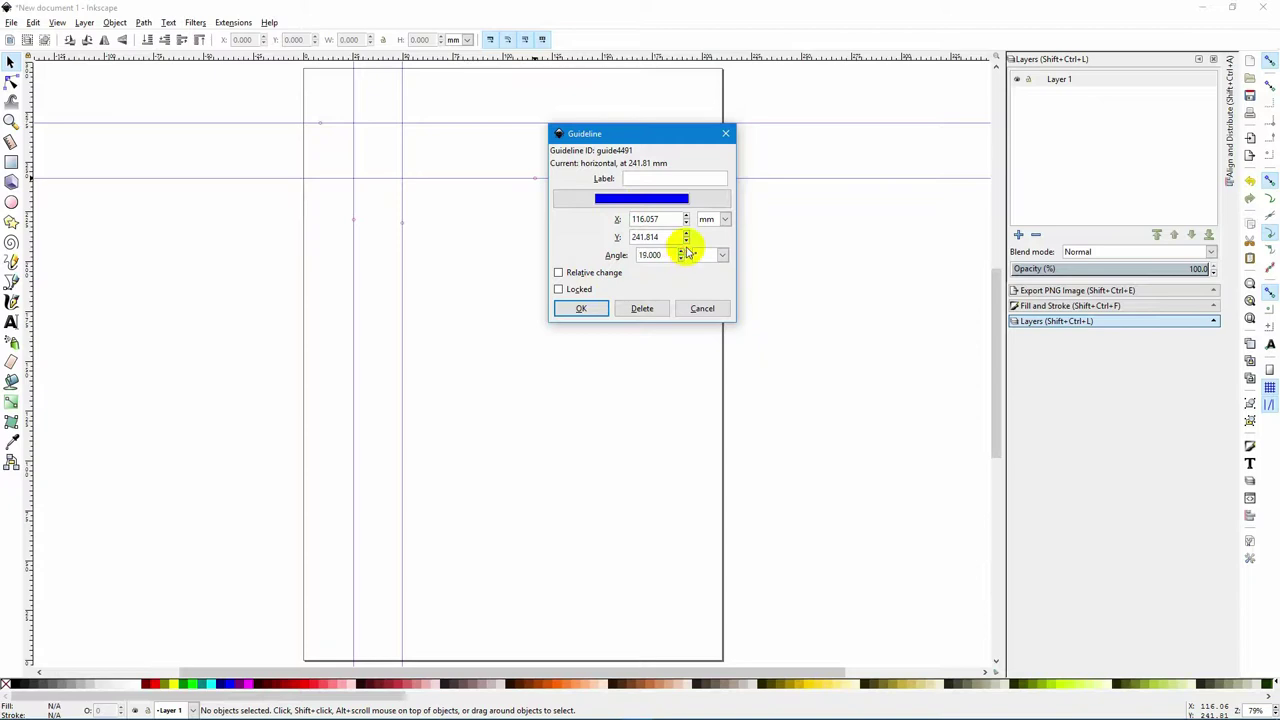
left_click(720, 254)
left_click(706, 295)
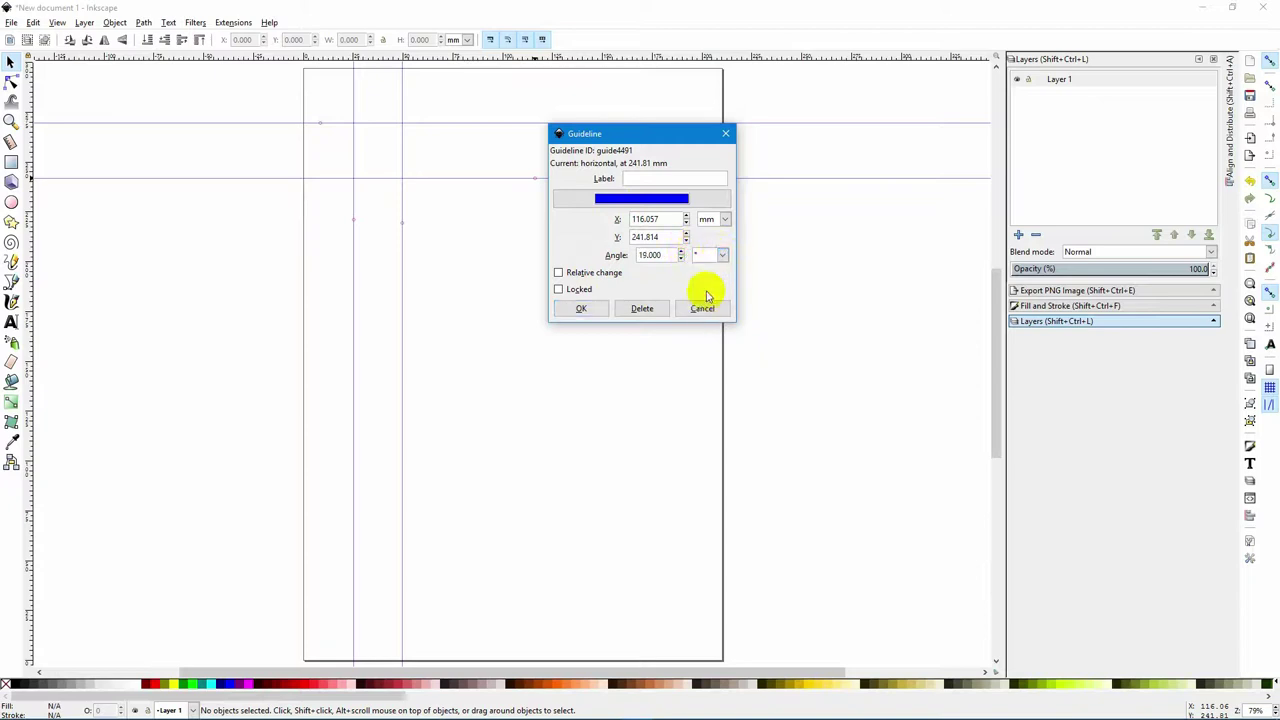
left_click(582, 309)
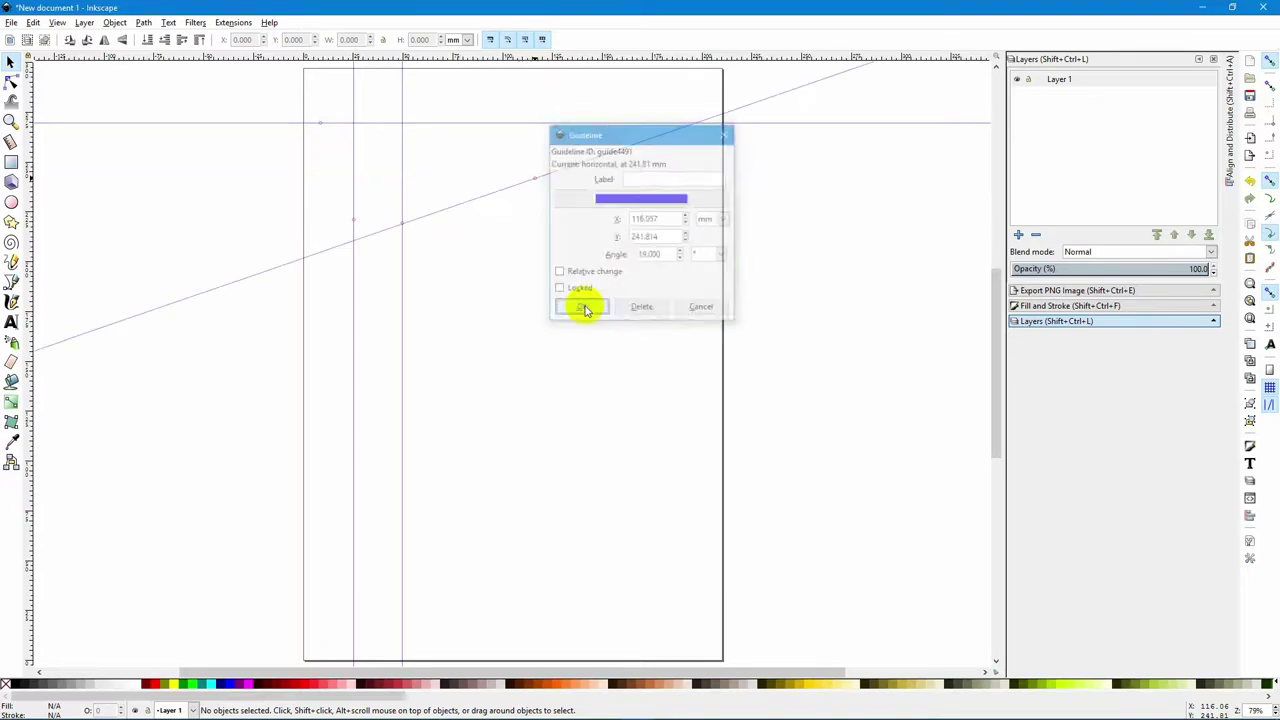
Set the slanted guide's position to X 100 mm and Y 100 mm with an angle of 45 degrees.
double_click(533, 180)
left_click_drag(584, 92, 633, 245)
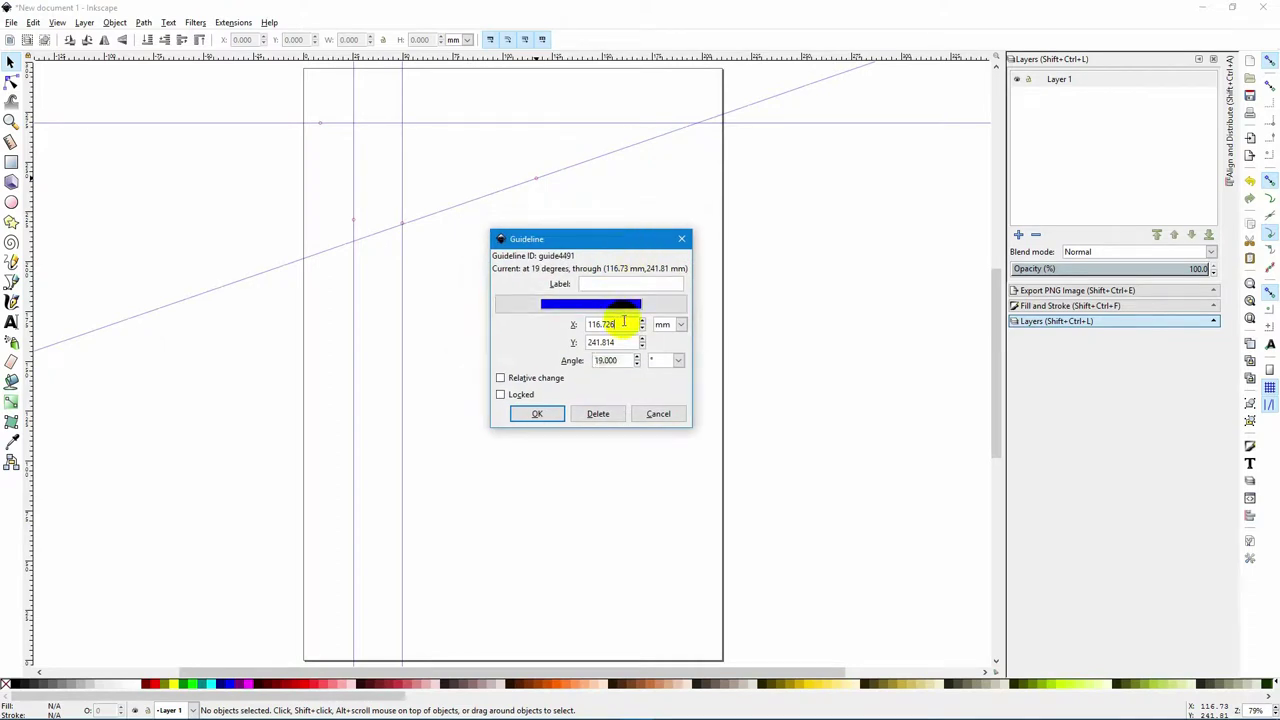
left_click_drag(620, 324, 507, 321)
type("100")
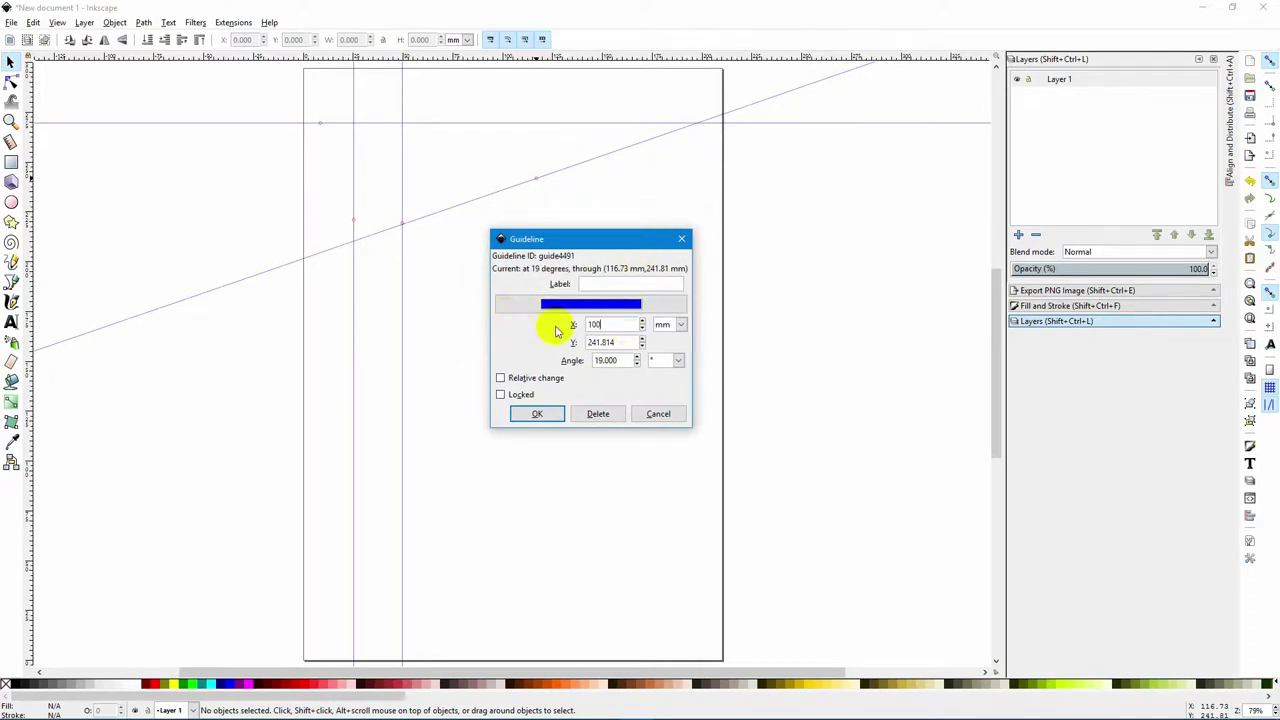
left_click_drag(608, 343, 510, 366)
type("10045")
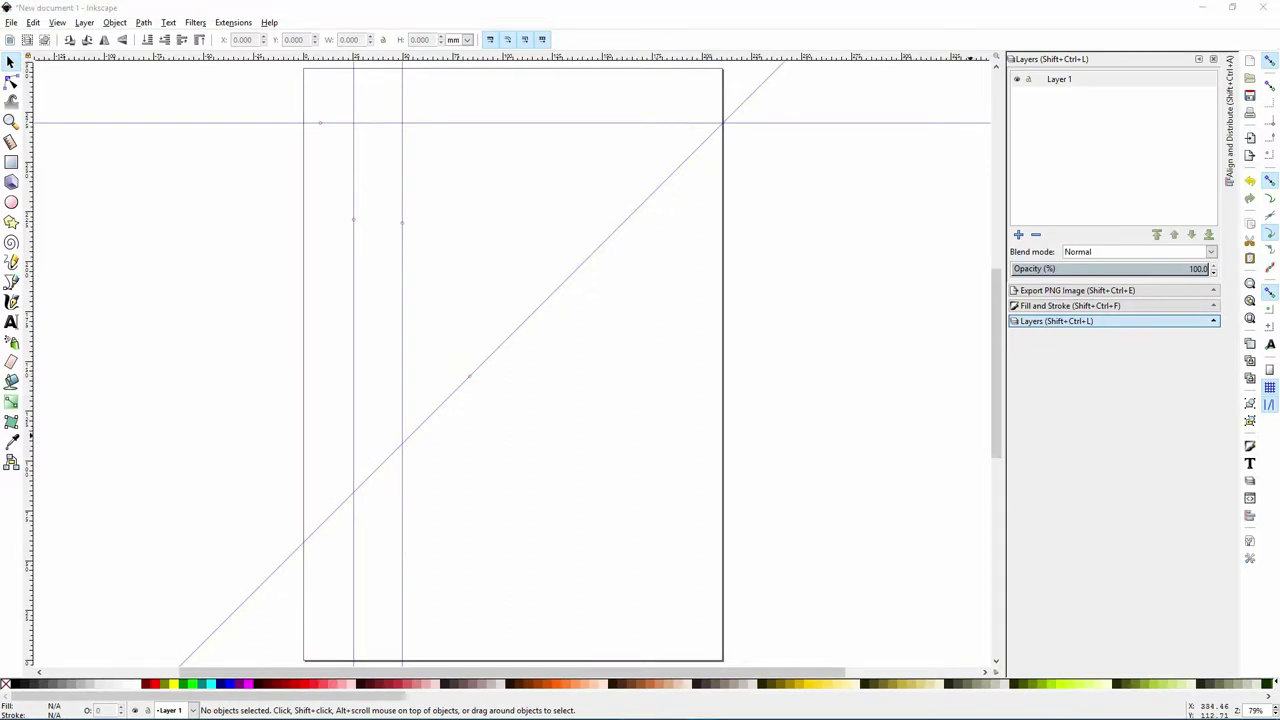
Apply a relative change to the slanted guide of 200 mm in X, 200 mm in Y and 40 degrees in angle.
double_click(469, 377)
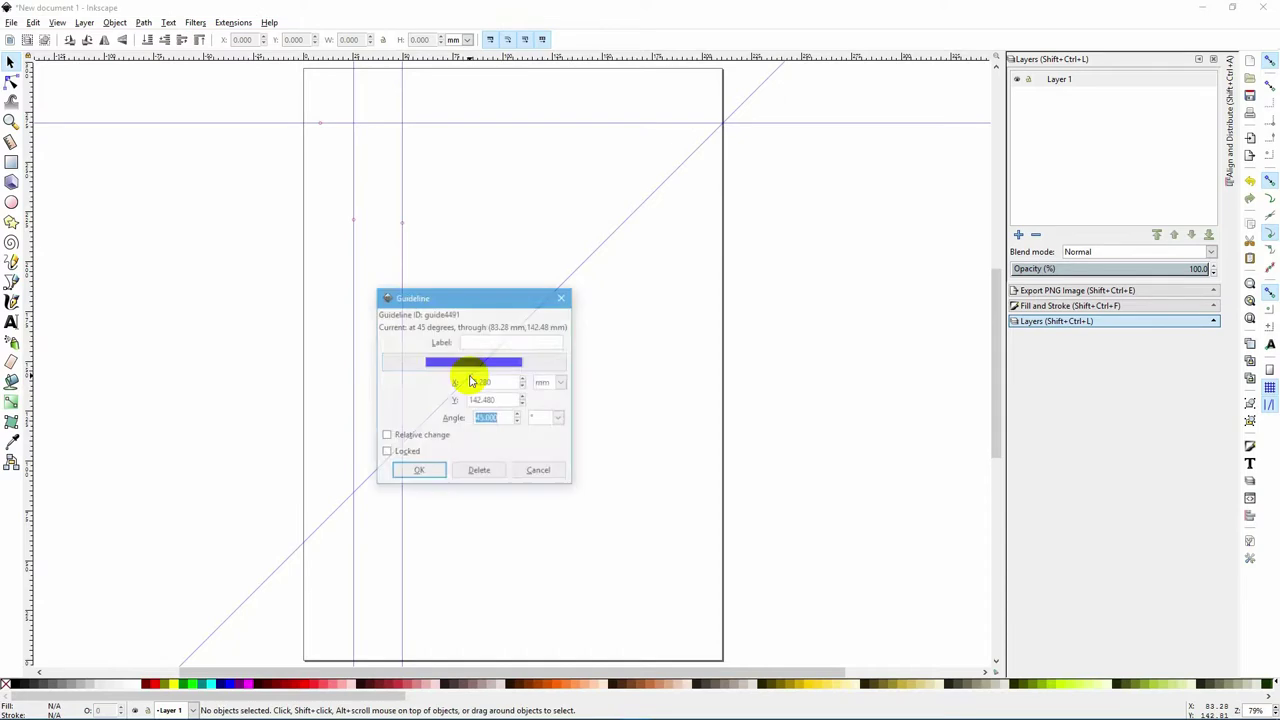
left_click_drag(491, 297, 614, 260)
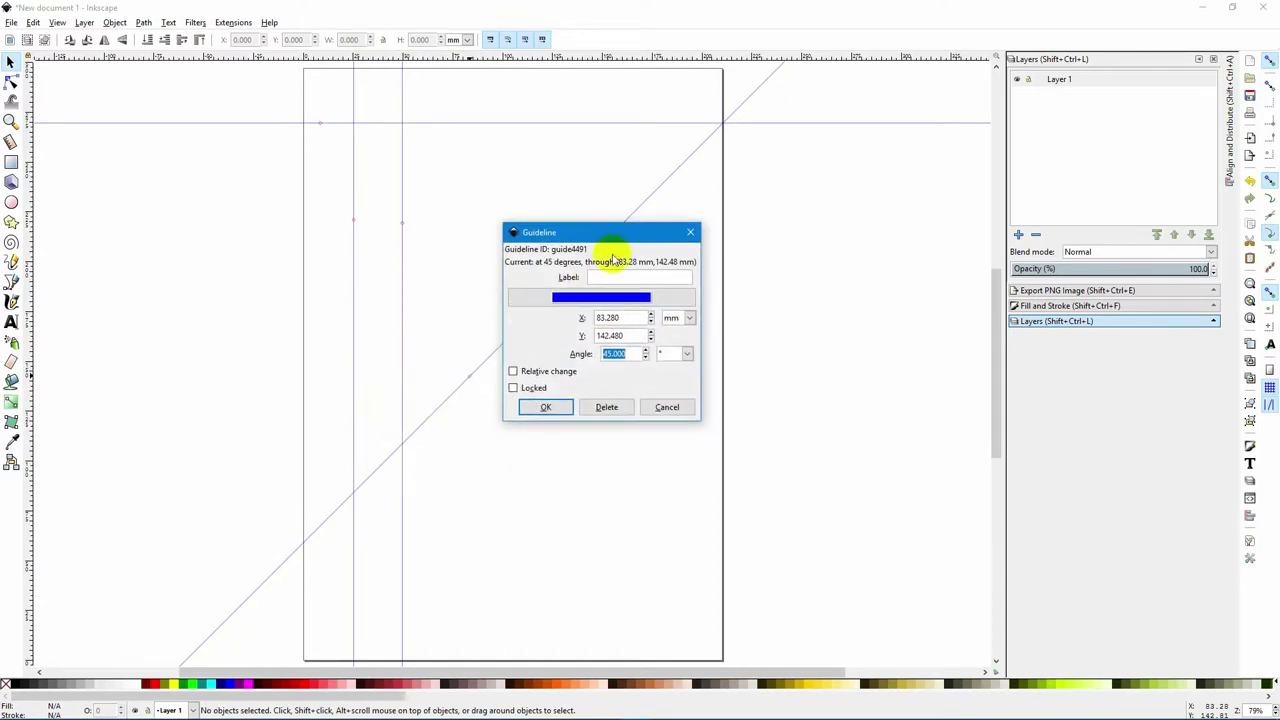
left_click(513, 372)
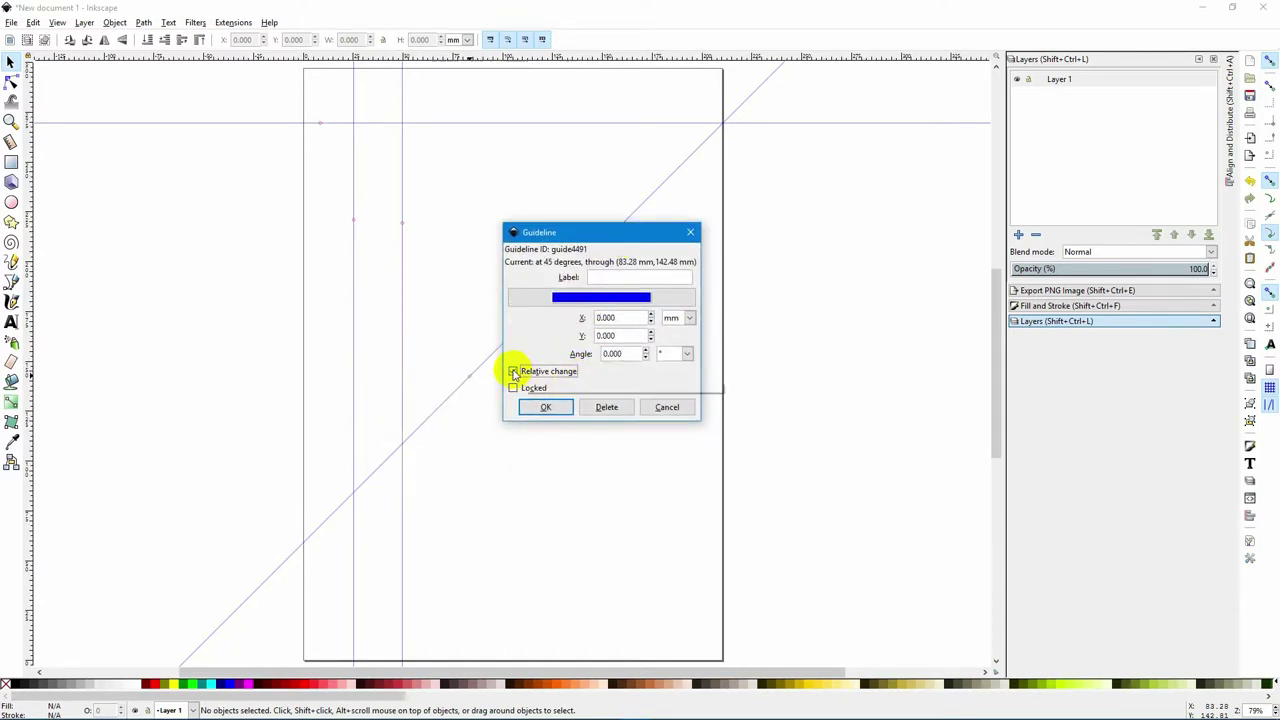
left_click(612, 317)
left_click_drag(628, 317, 551, 321)
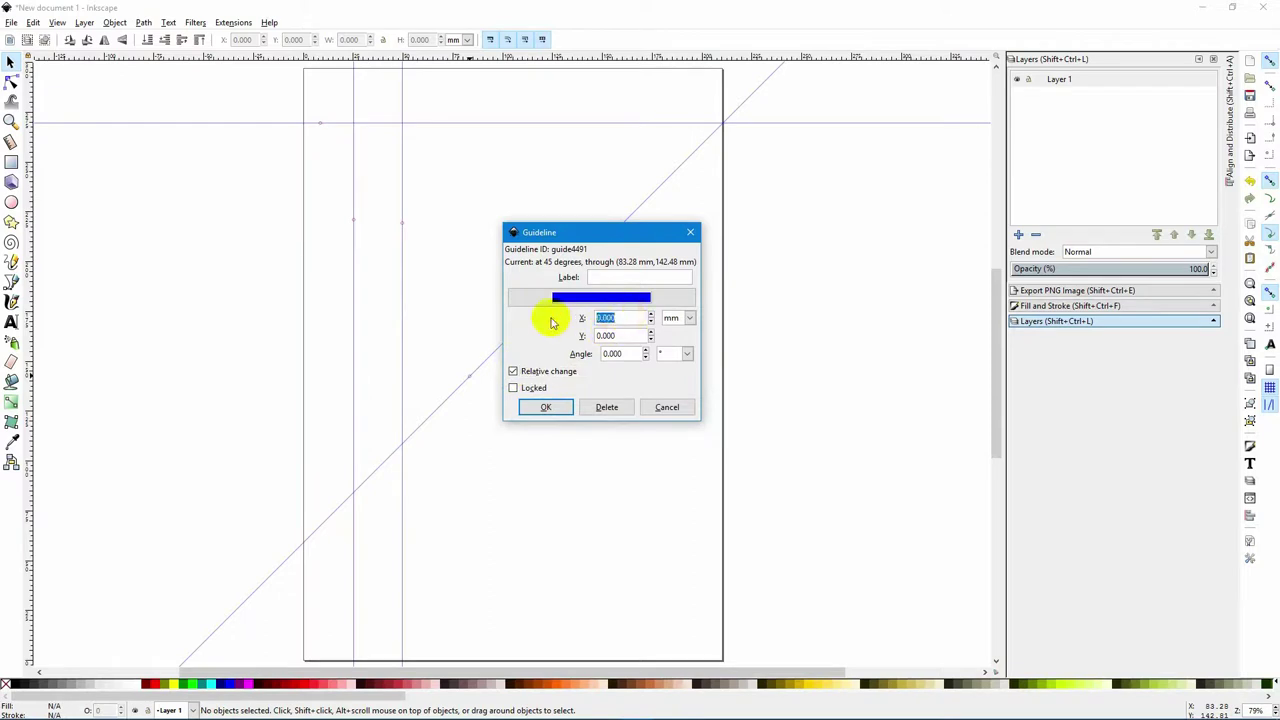
type("200")
key("Tab")
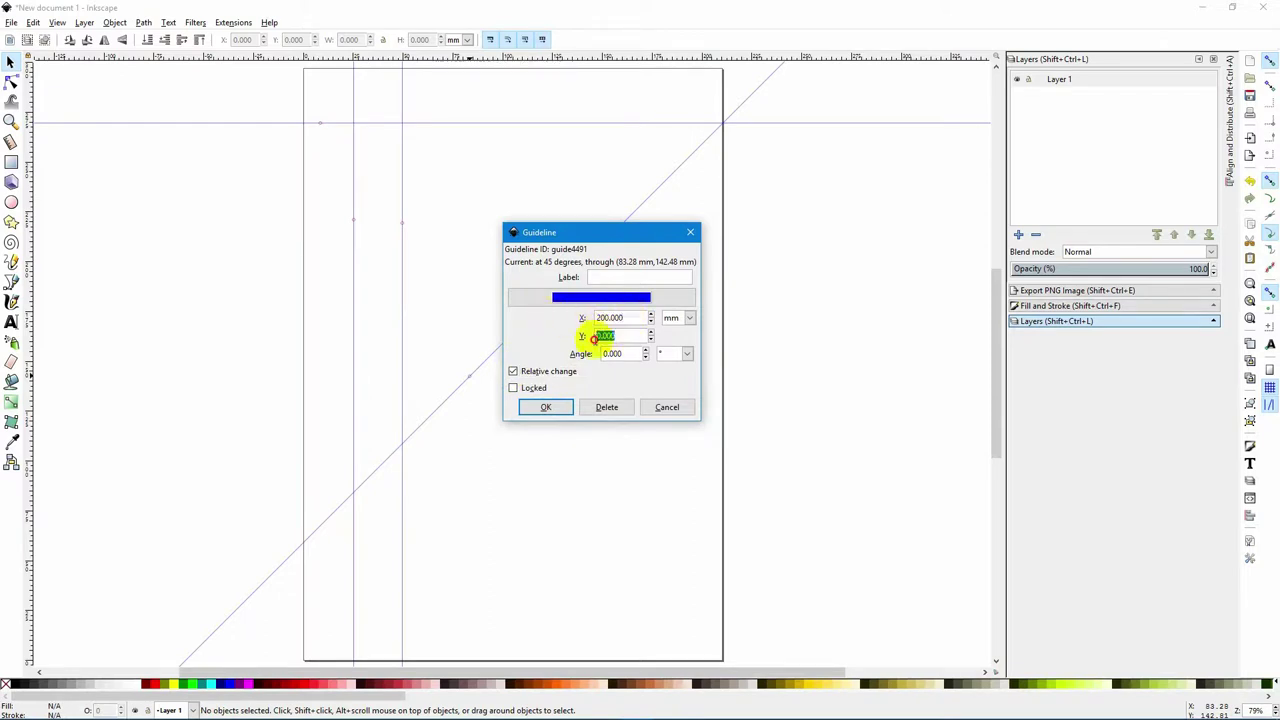
type("200")
key("Tab")
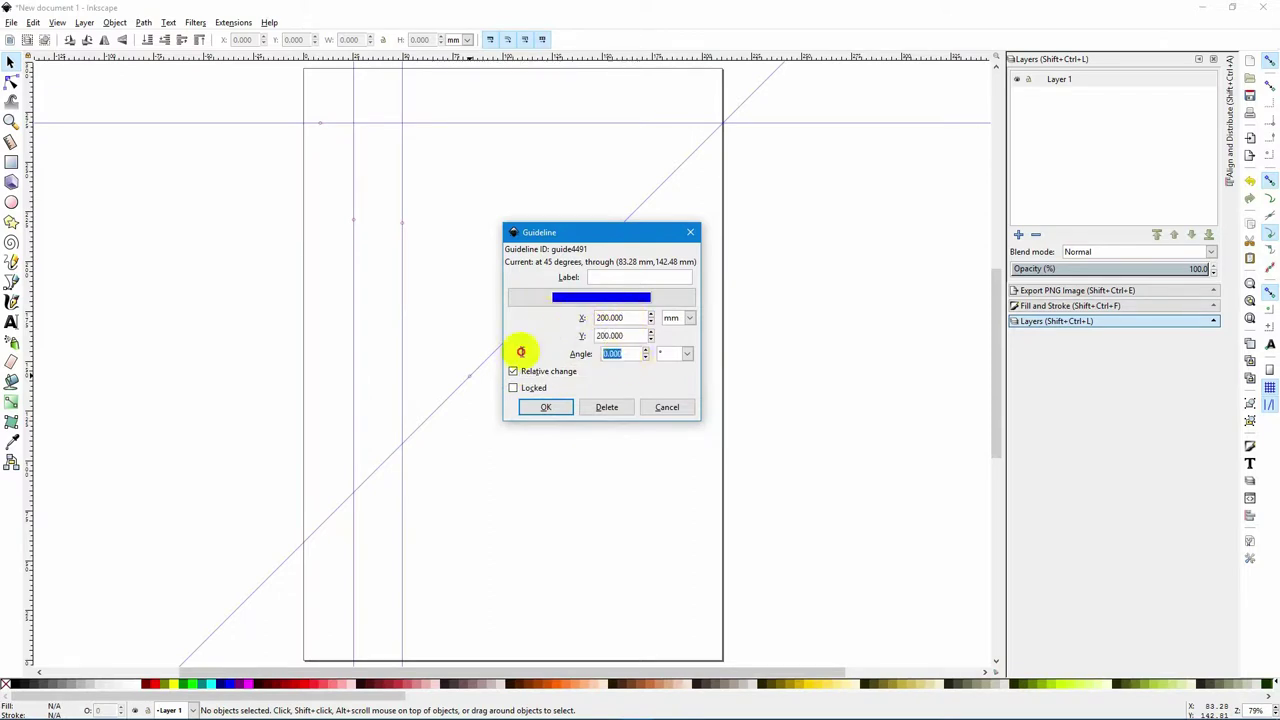
type("40")
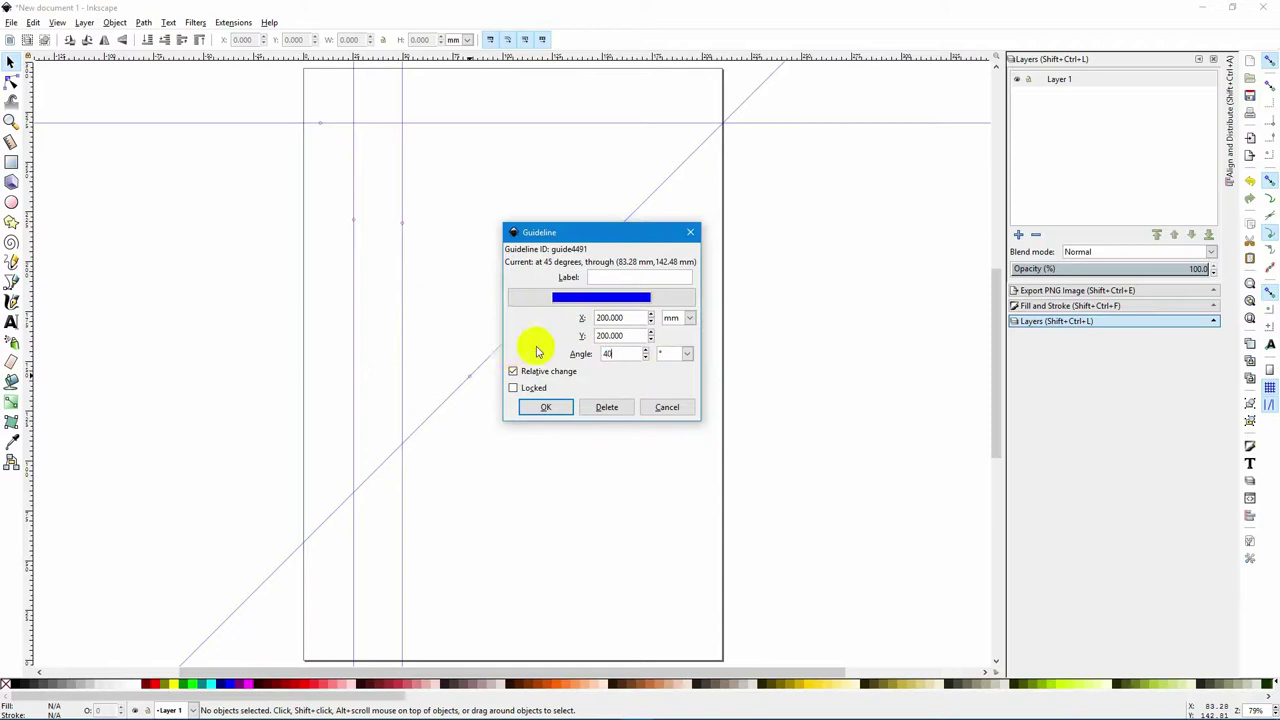
left_click(548, 410)
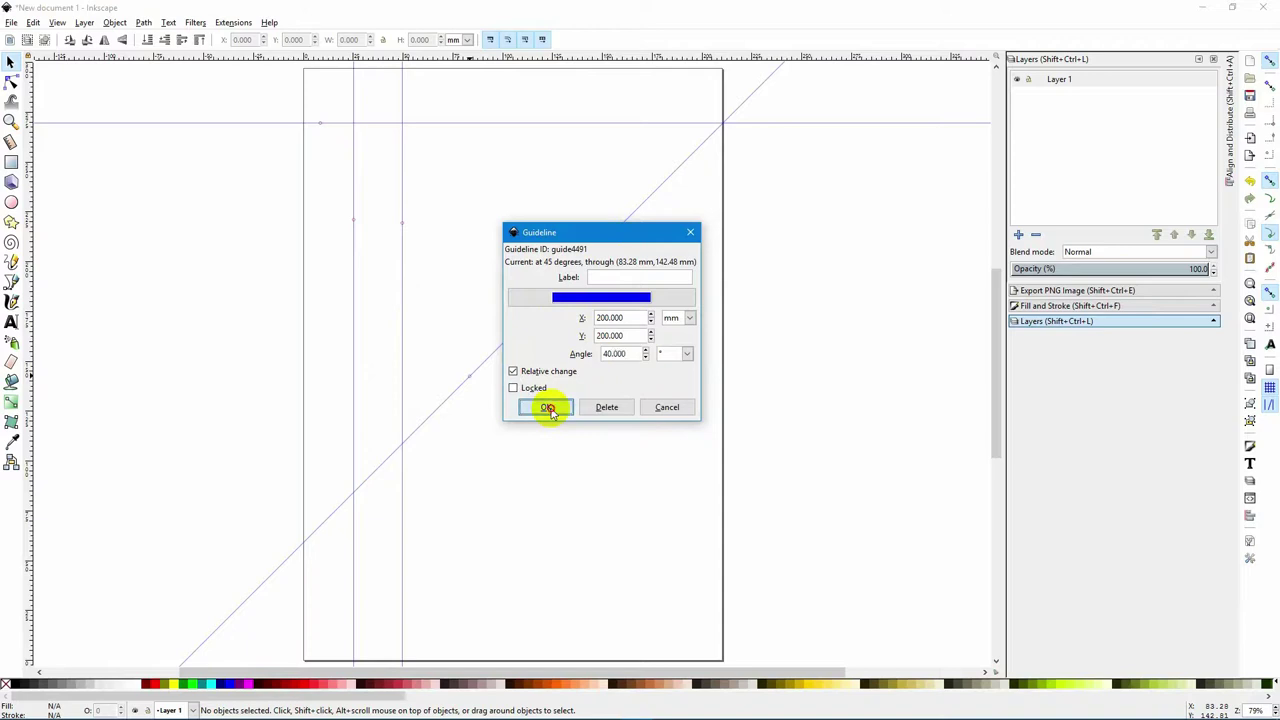
Hide all guides on the canvas and show them again.
left_click(60, 23)
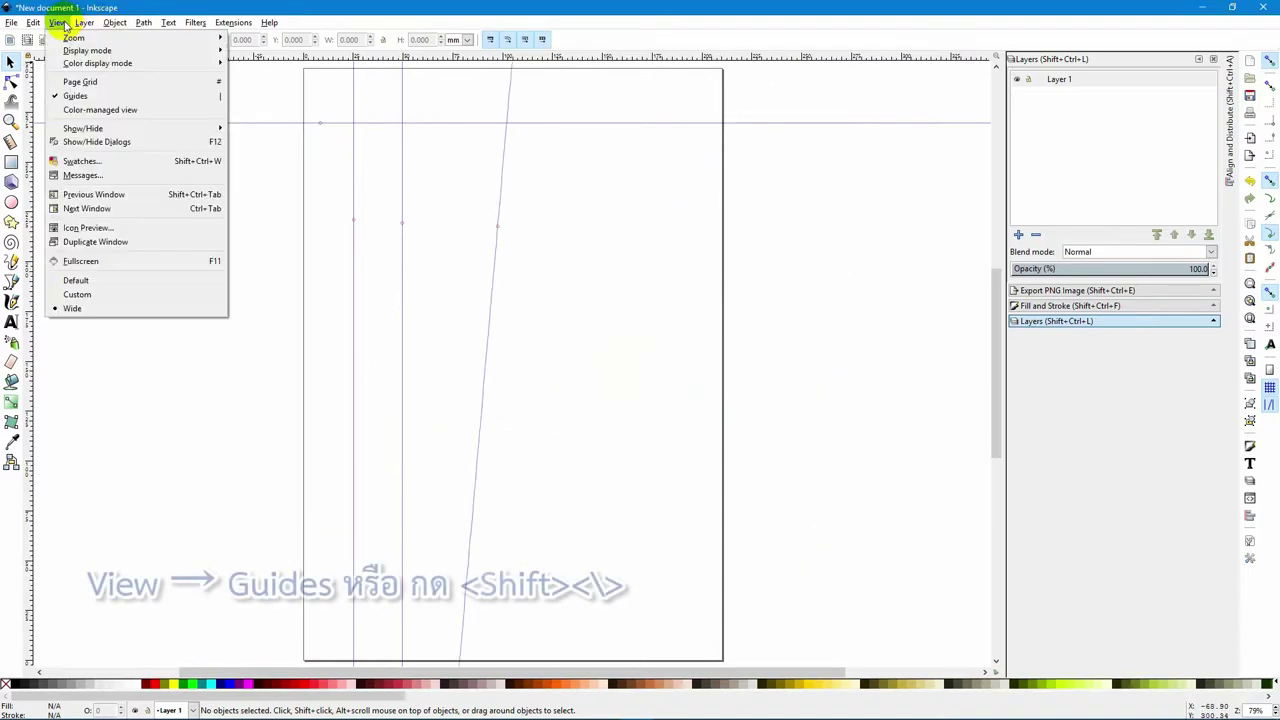
left_click(76, 96)
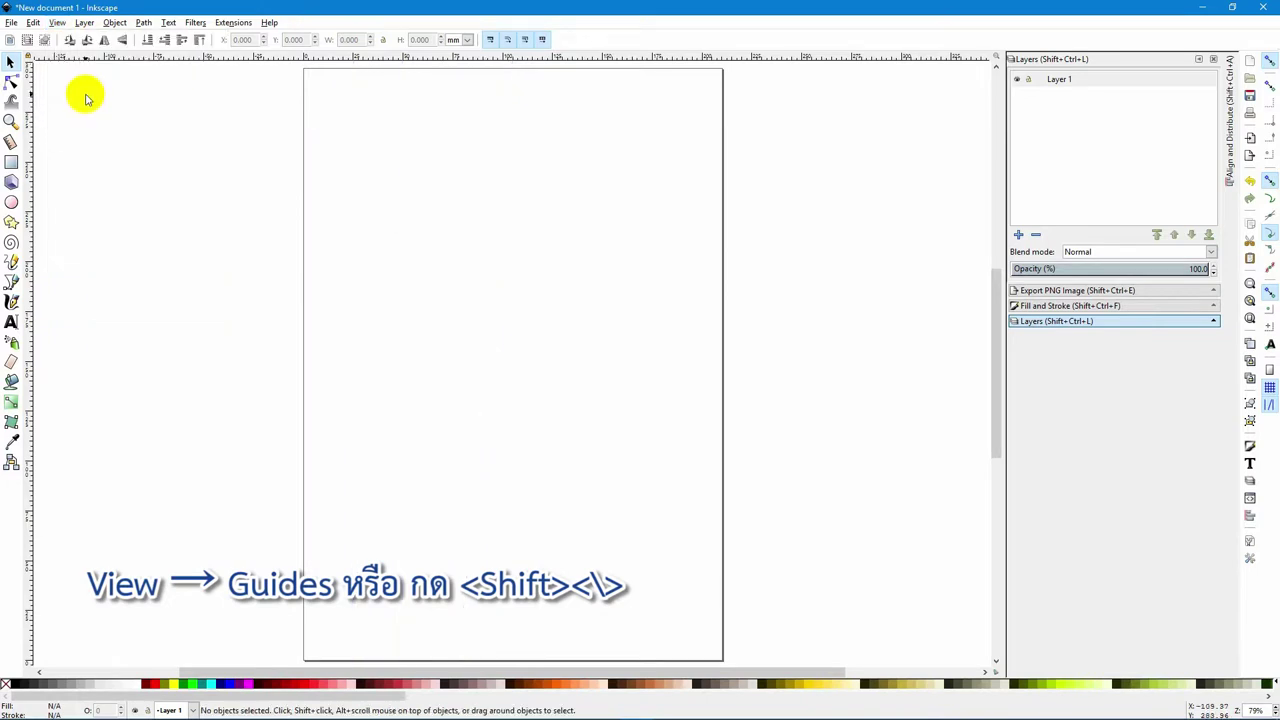
left_click(57, 22)
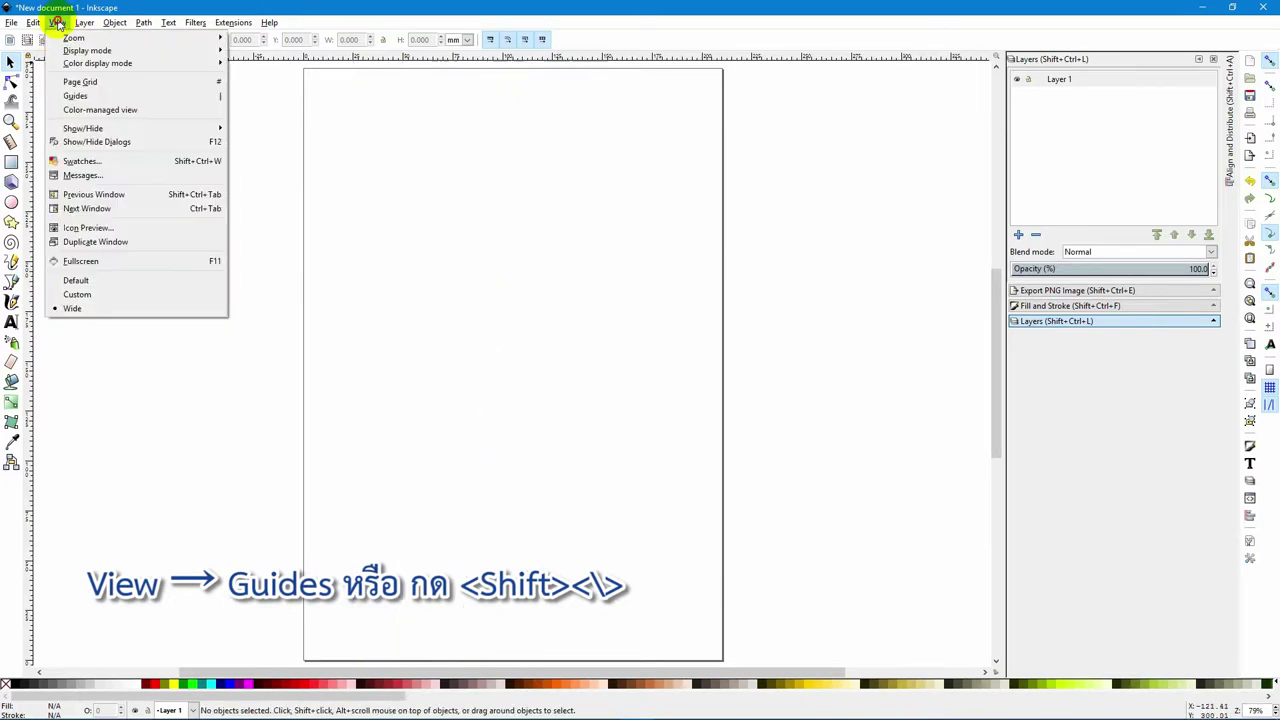
left_click(76, 96)
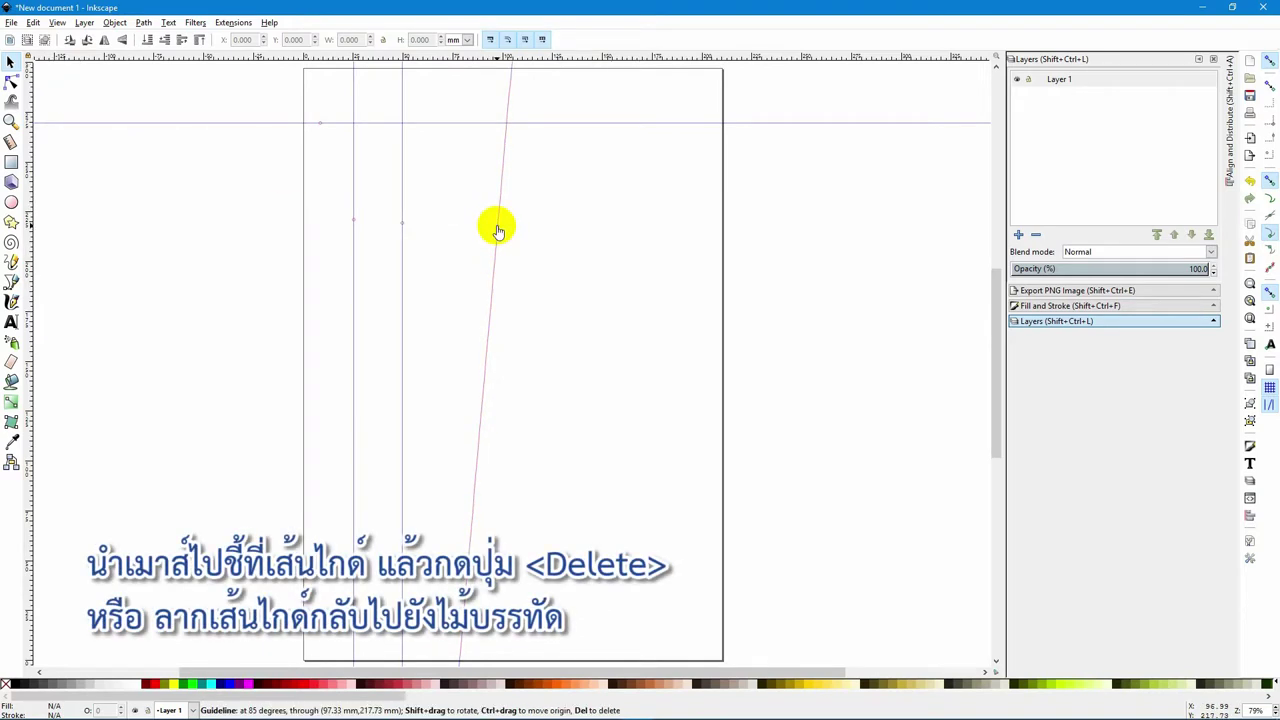
Delete the slanted guide and the remaining vertical and horizontal guides from the page.
key("Delete")
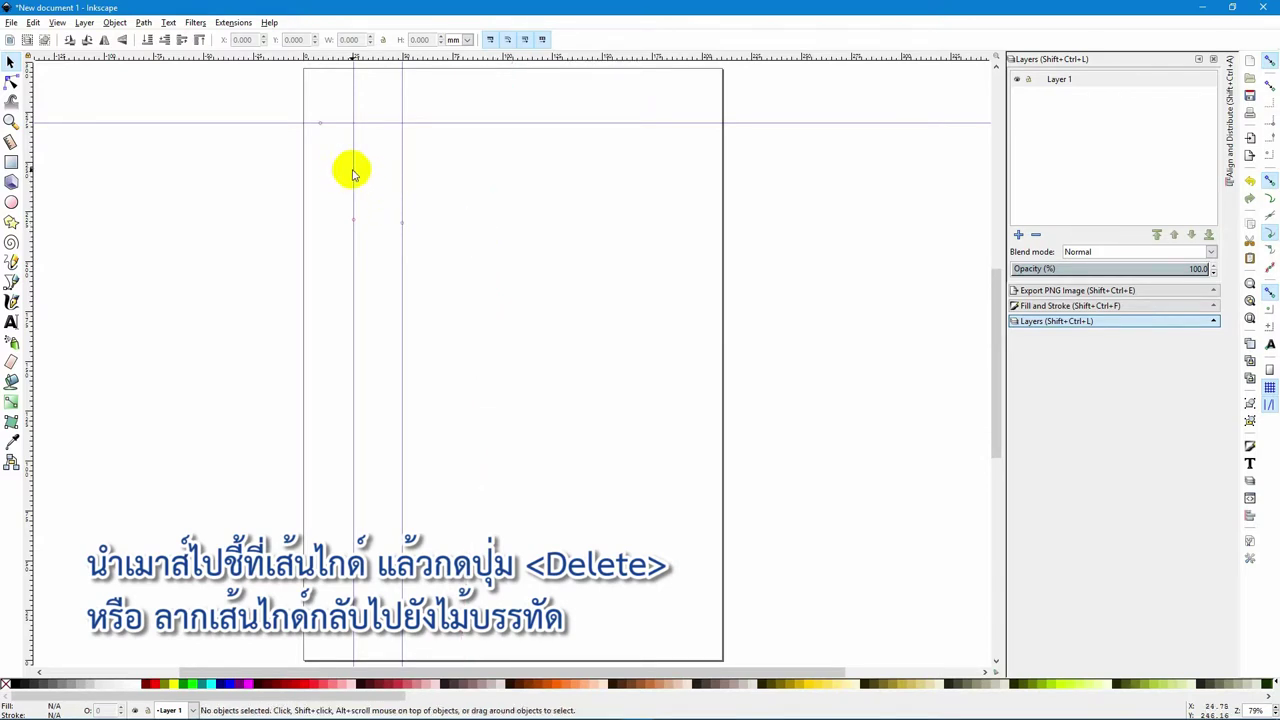
left_click_drag(353, 143, 30, 150)
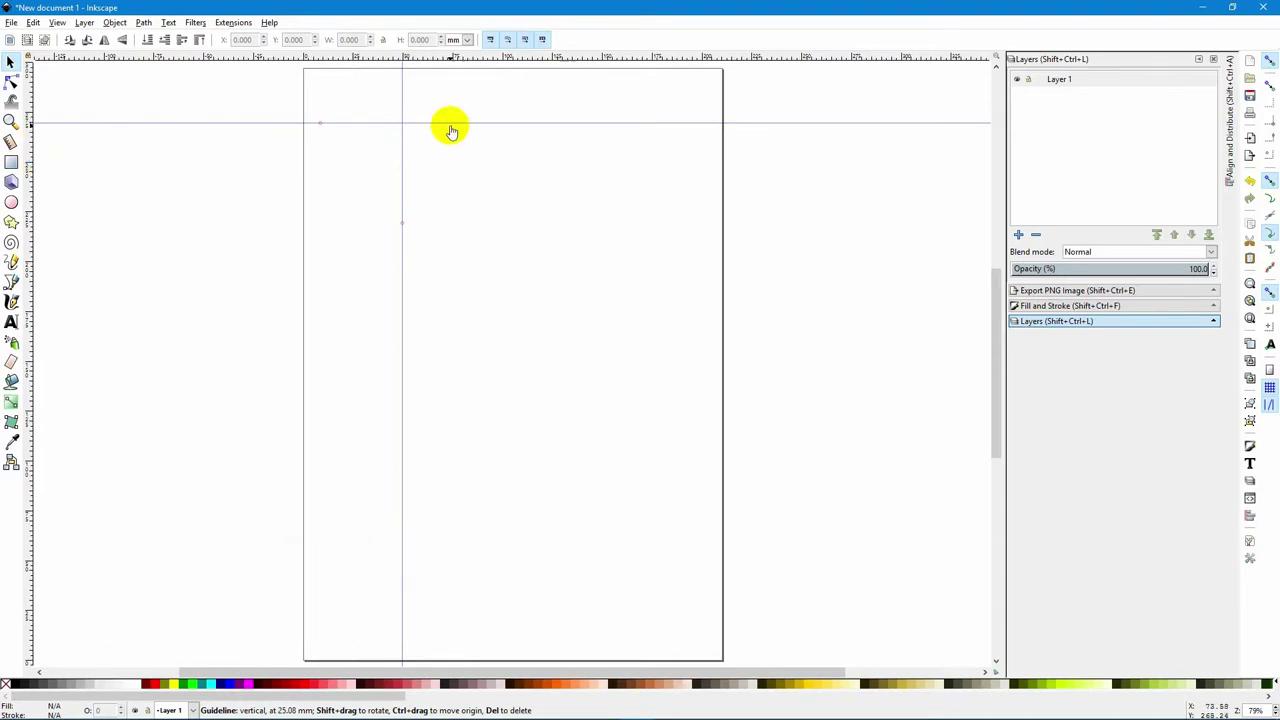
left_click_drag(451, 131, 447, 56)
left_click_drag(401, 122, 30, 140)
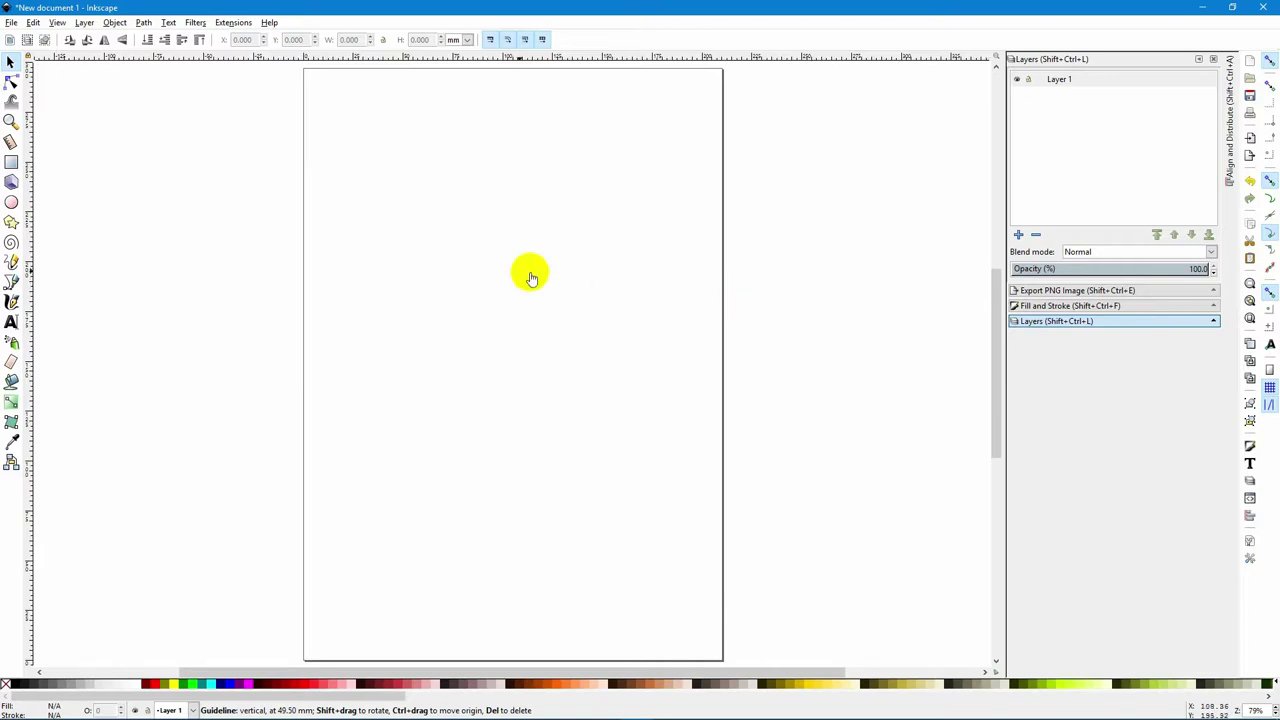
Add a new rectangular grid to the document in the Document Properties.
left_click(10, 22)
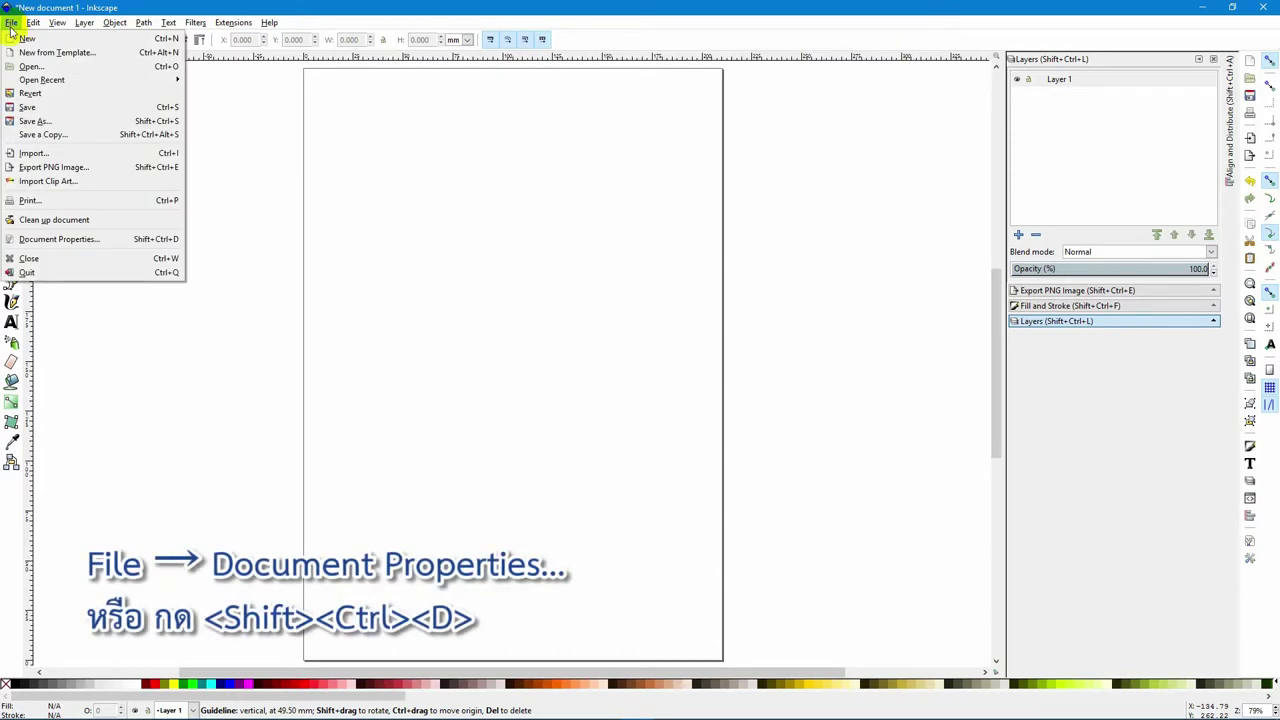
left_click(121, 243)
left_click_drag(913, 12, 606, 81)
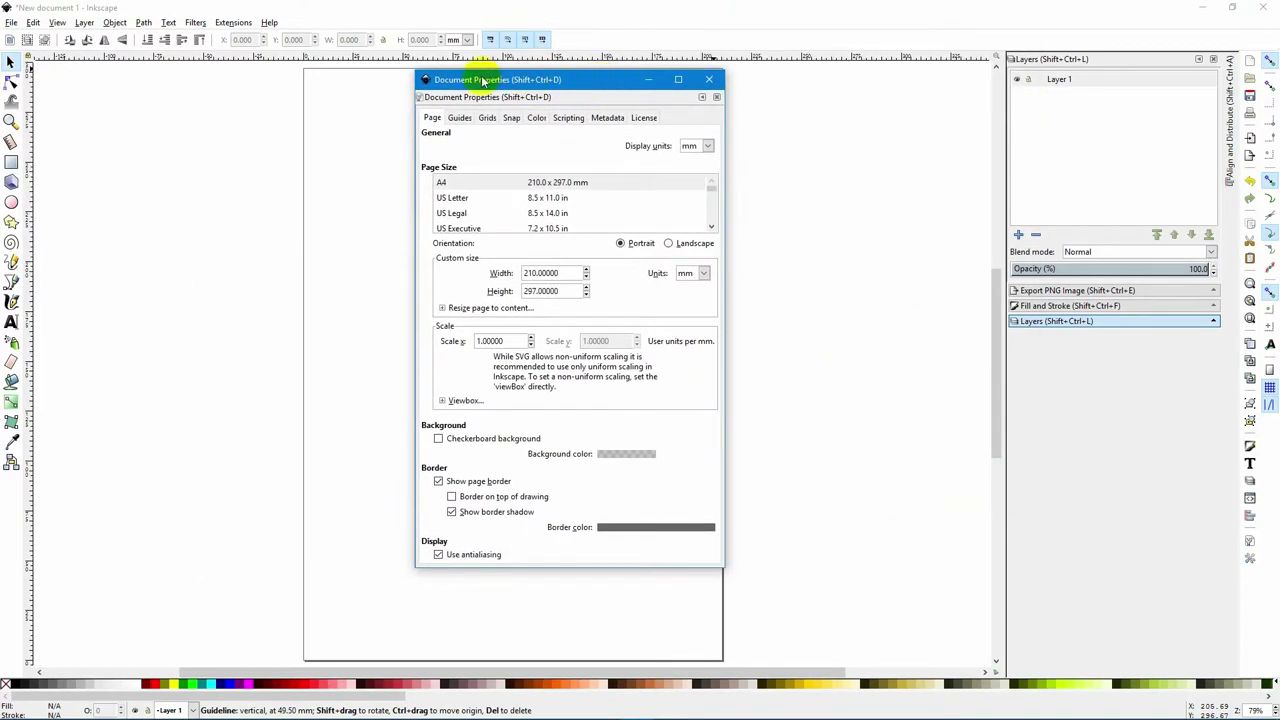
left_click(488, 118)
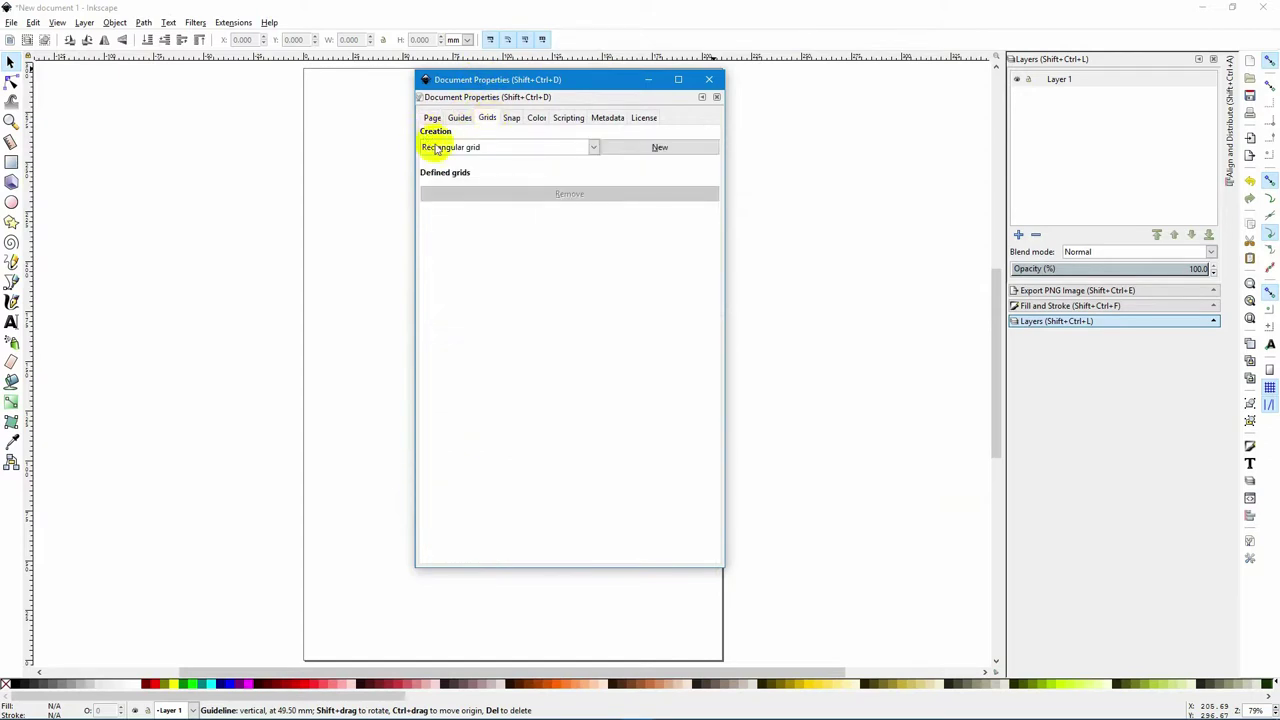
left_click_drag(608, 90, 842, 90)
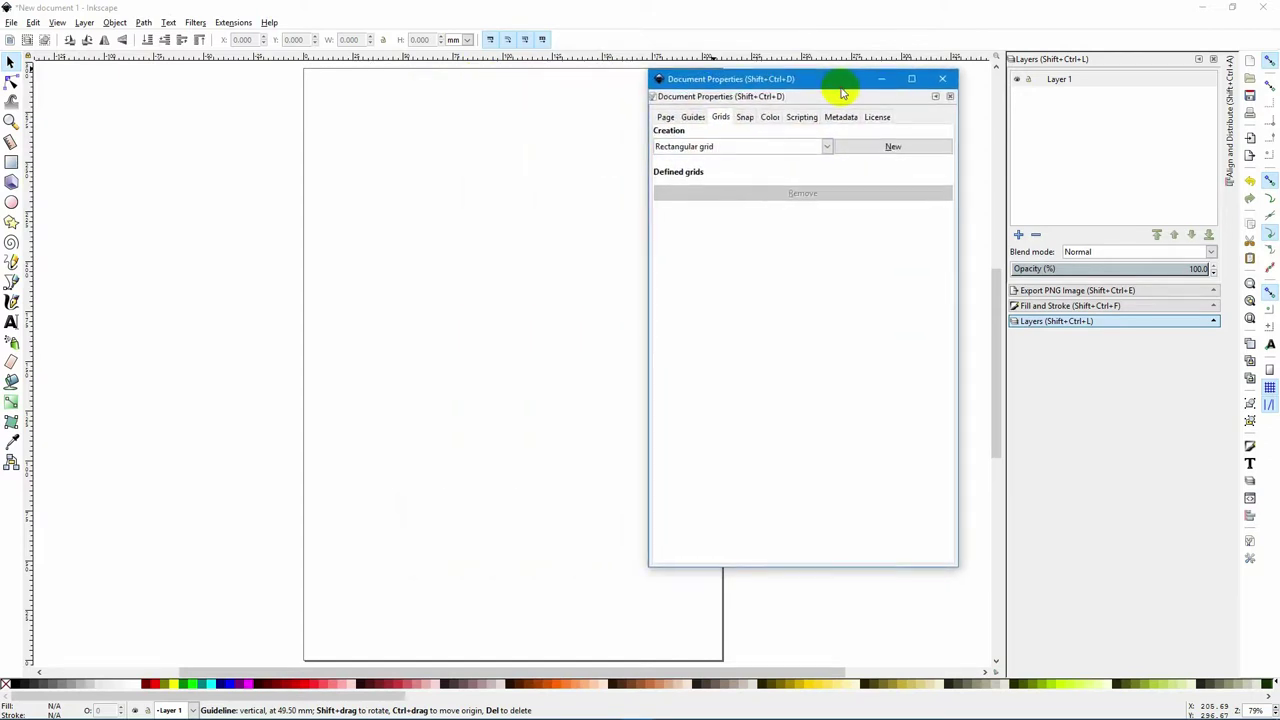
left_click(907, 150)
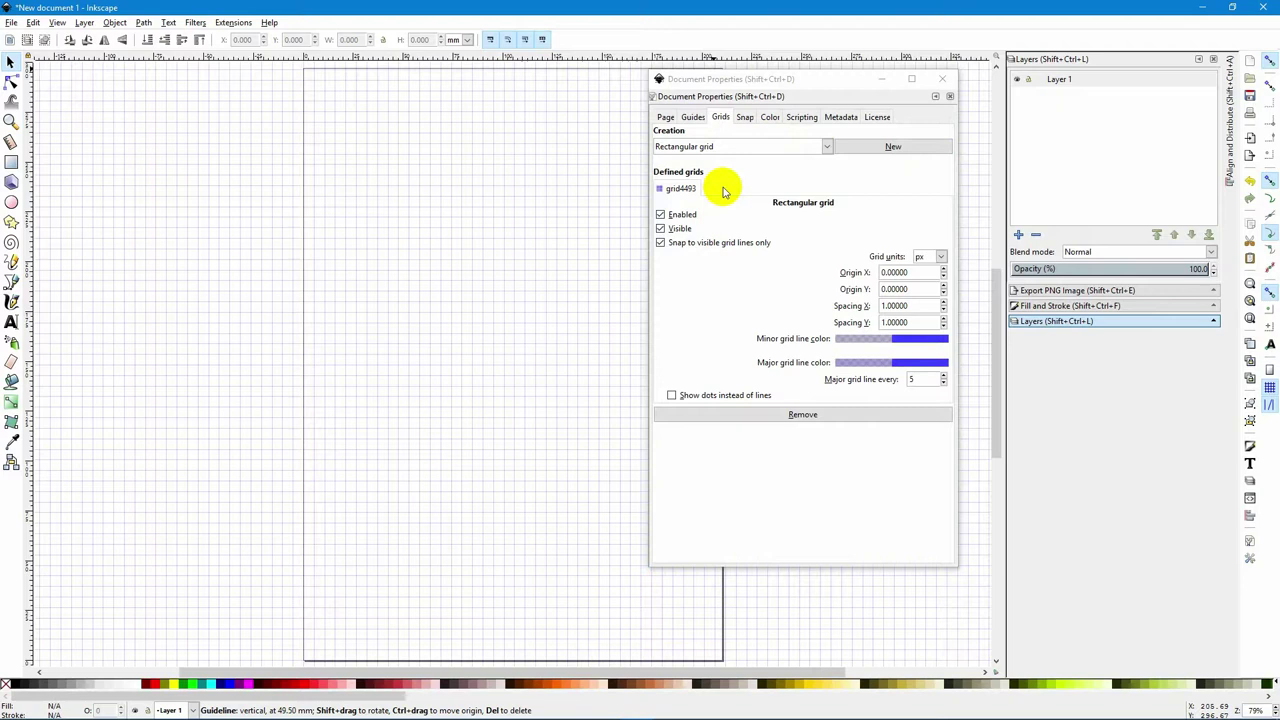
Add a new axonometric grid to the document alongside the rectangular one.
left_click(826, 146)
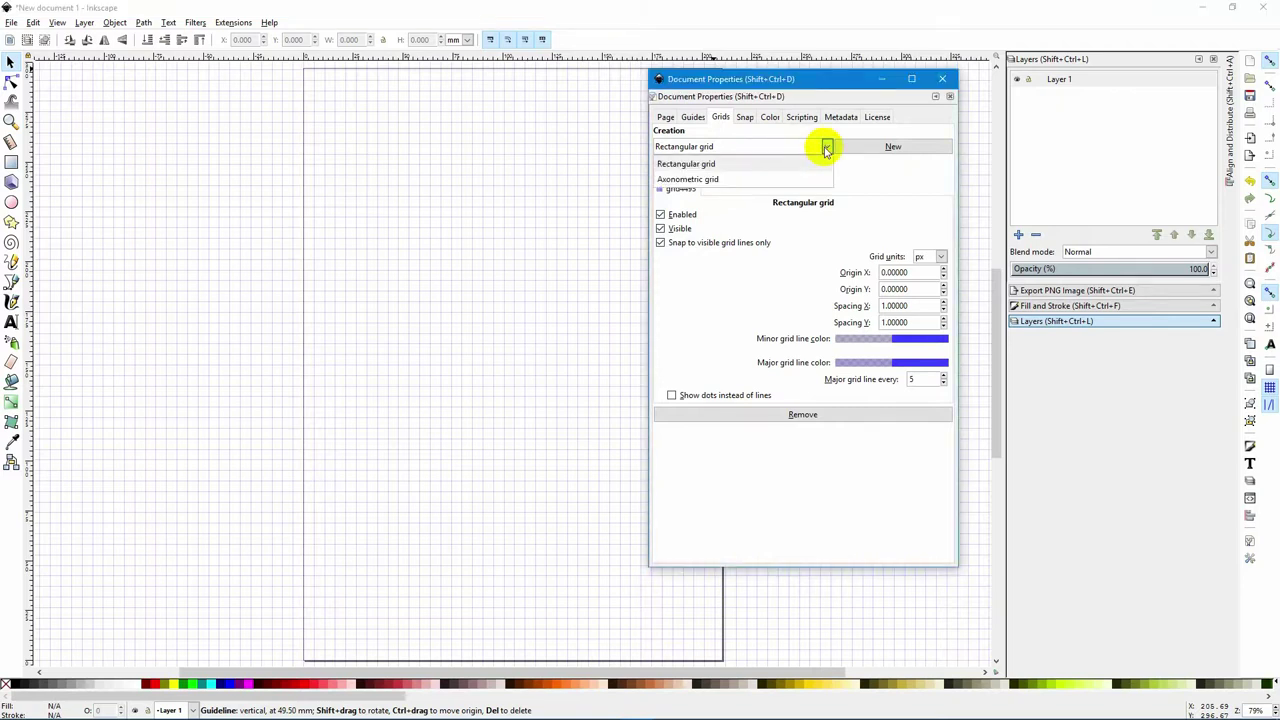
left_click(708, 179)
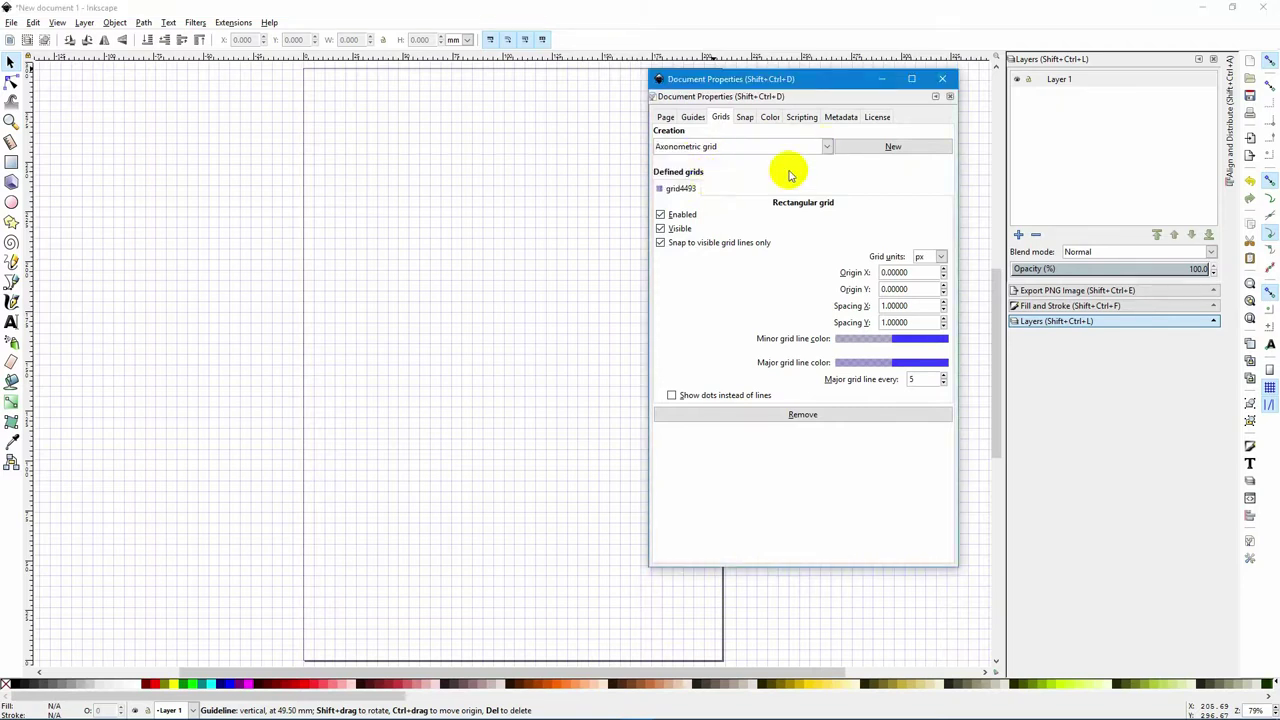
left_click(887, 147)
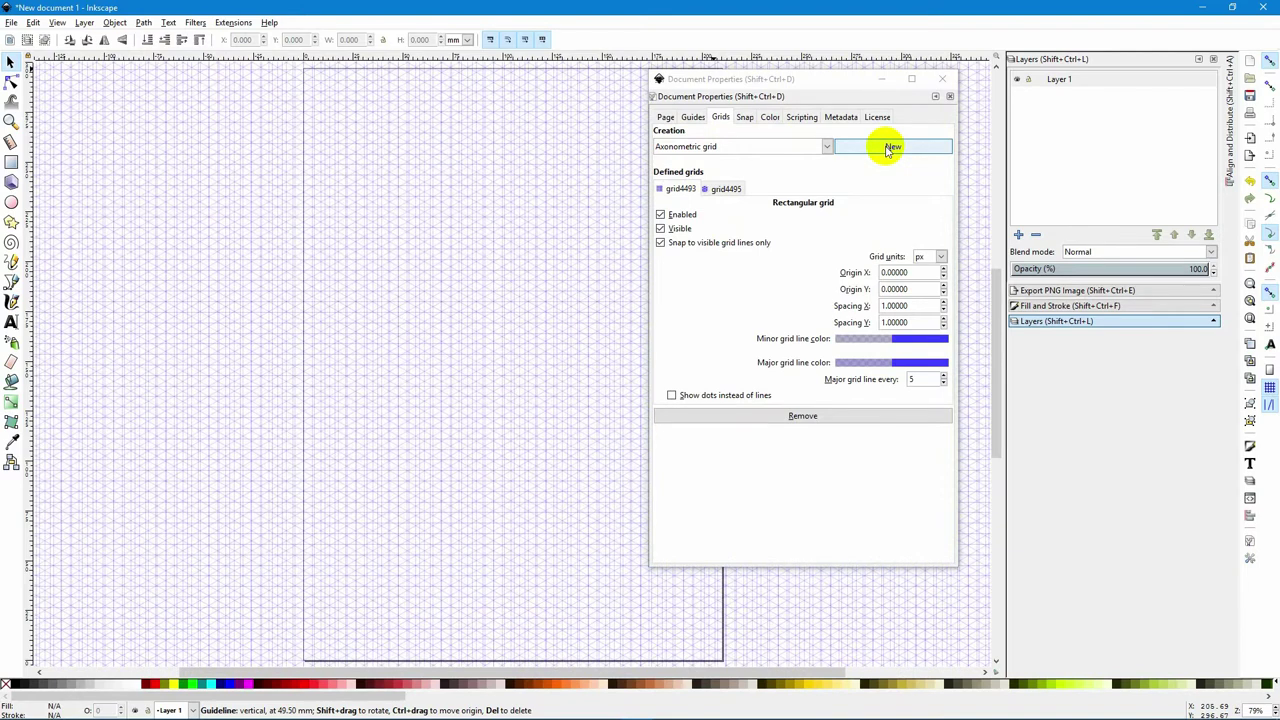
Set the grid creation type back to rectangular and remove the defined rectangular grid.
left_click(772, 147)
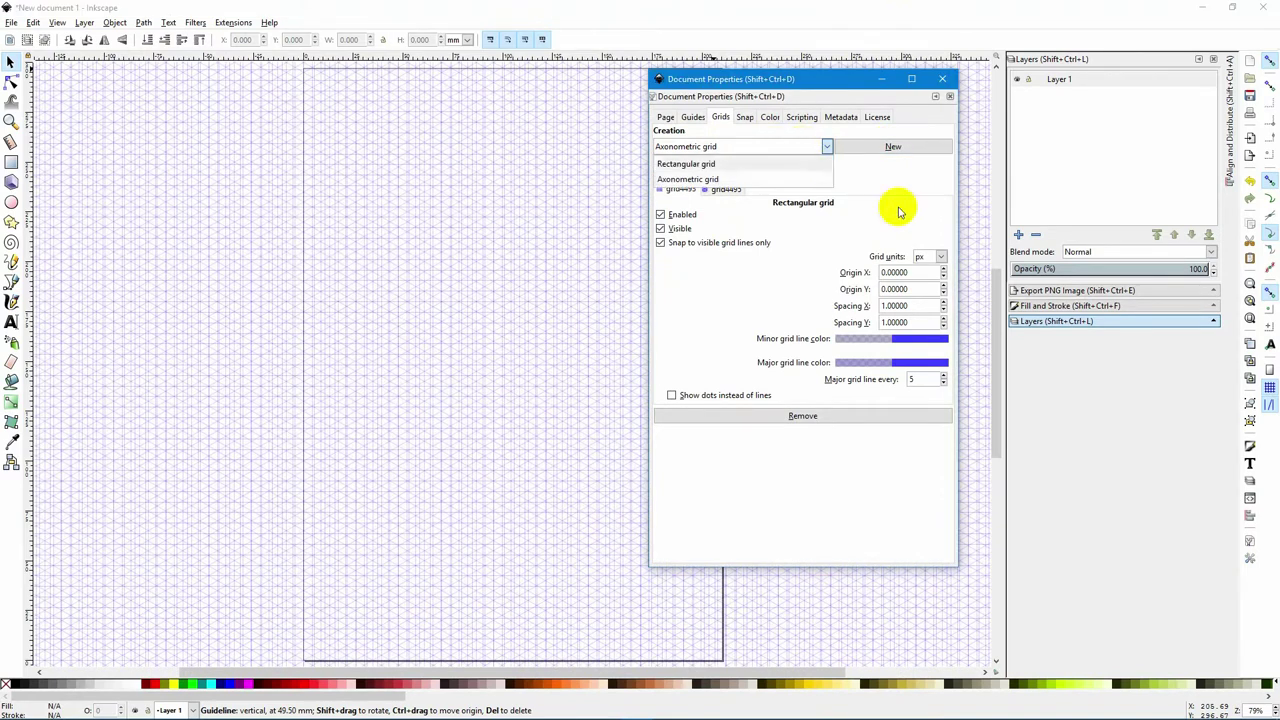
left_click(724, 165)
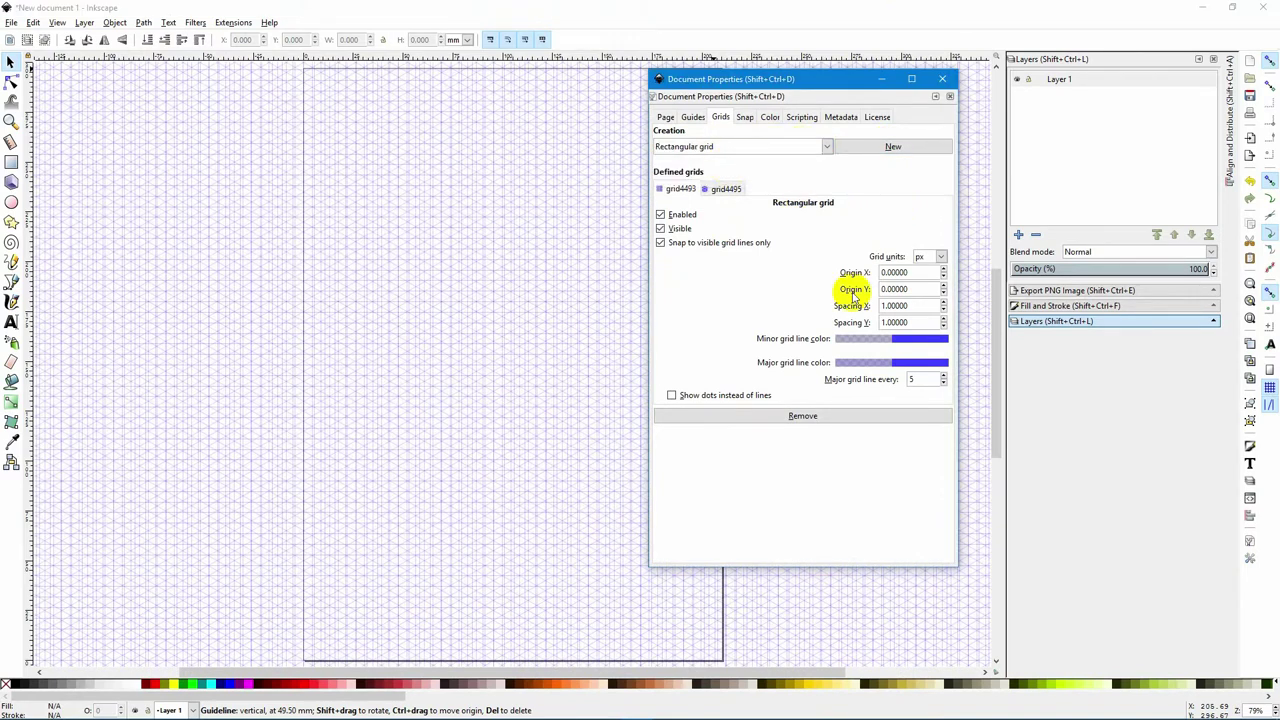
left_click(793, 417)
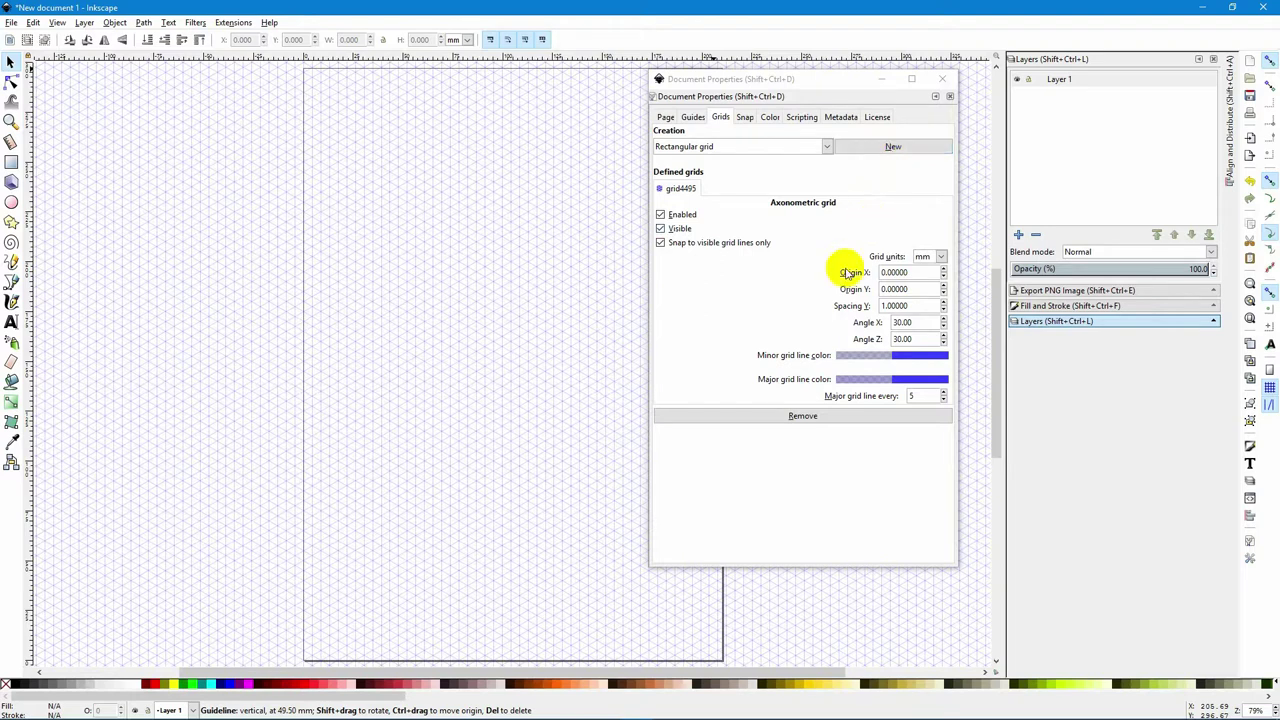
Set the axonometric grid's units to cm after trying pt, and close the document properties.
left_click(941, 258)
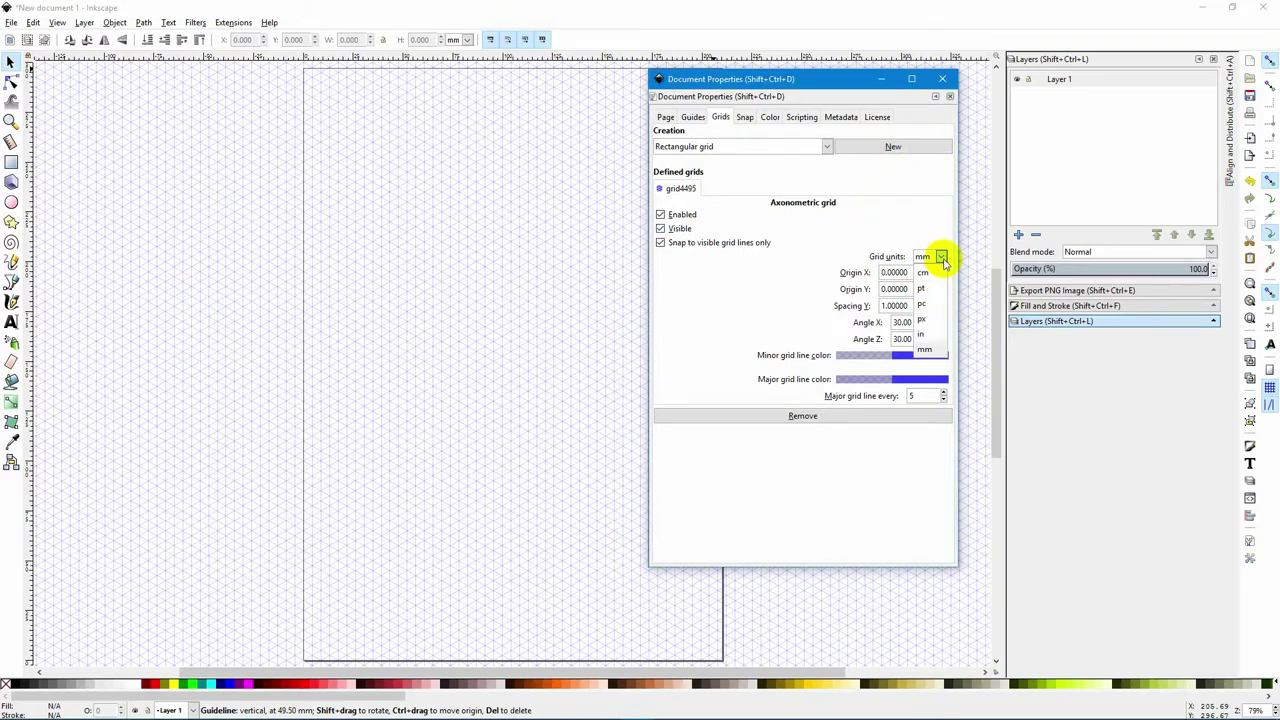
left_click(923, 272)
left_click(940, 257)
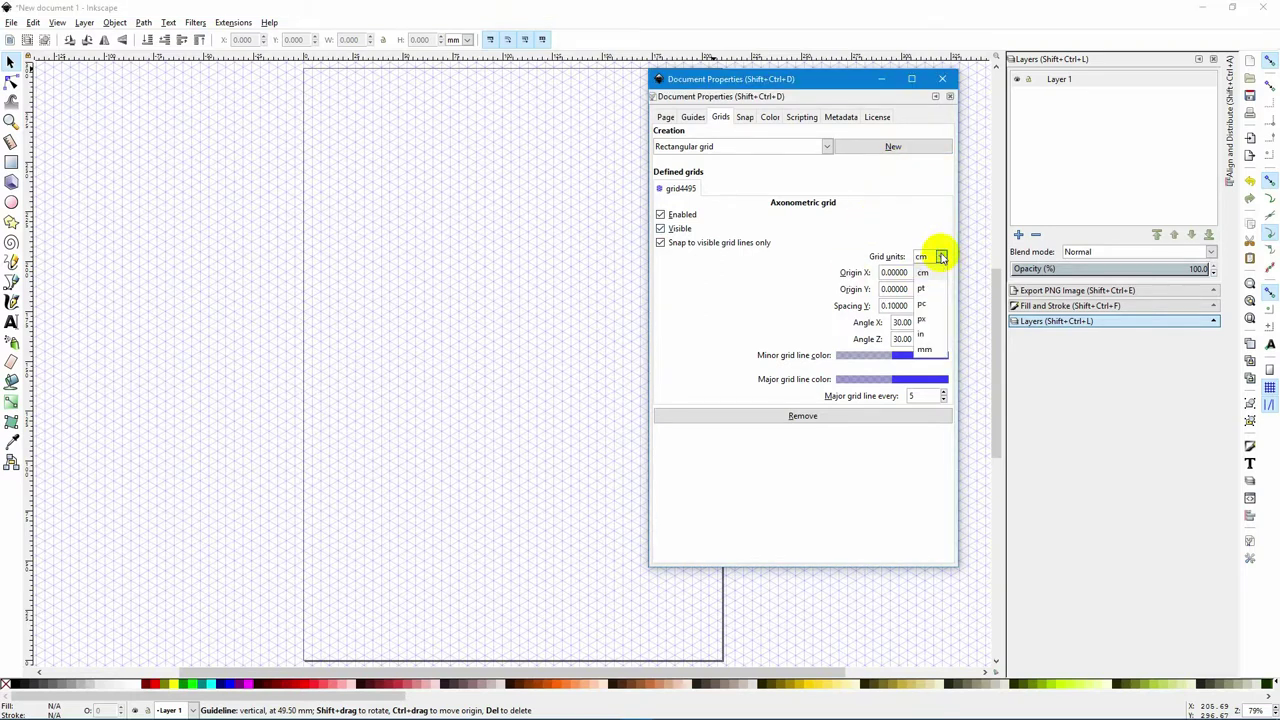
left_click(940, 257)
left_click(940, 257)
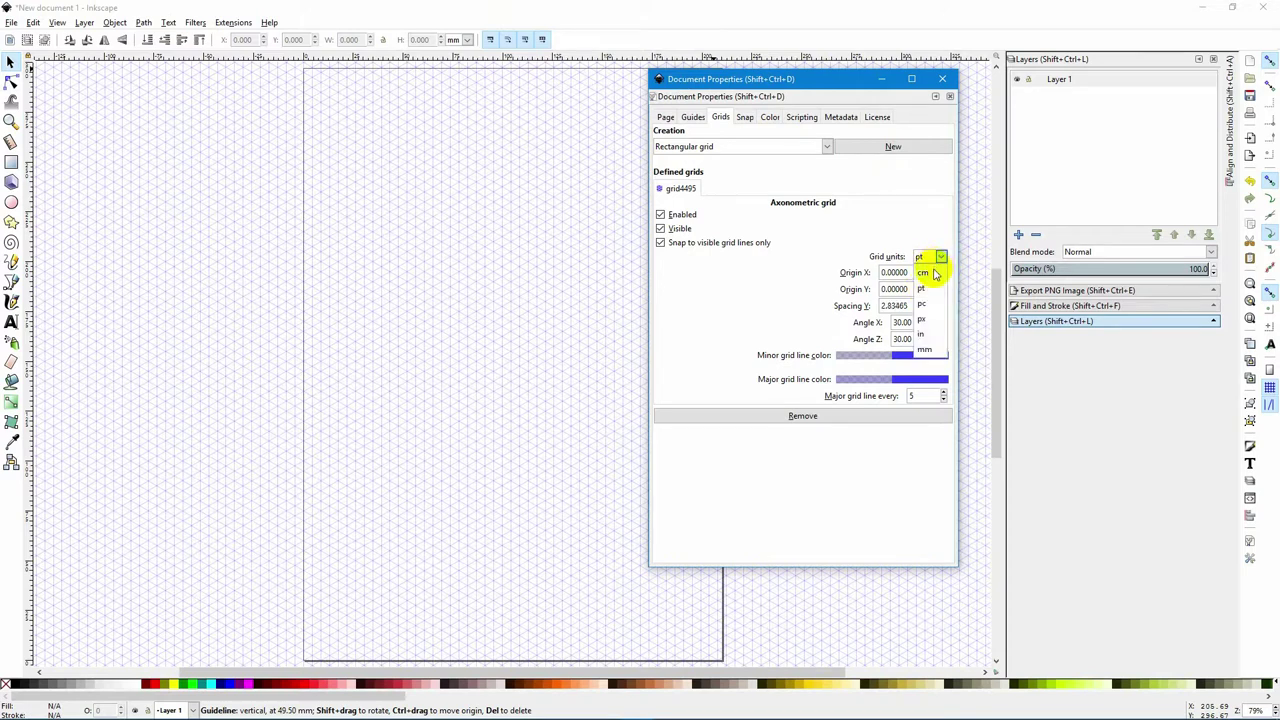
left_click(930, 272)
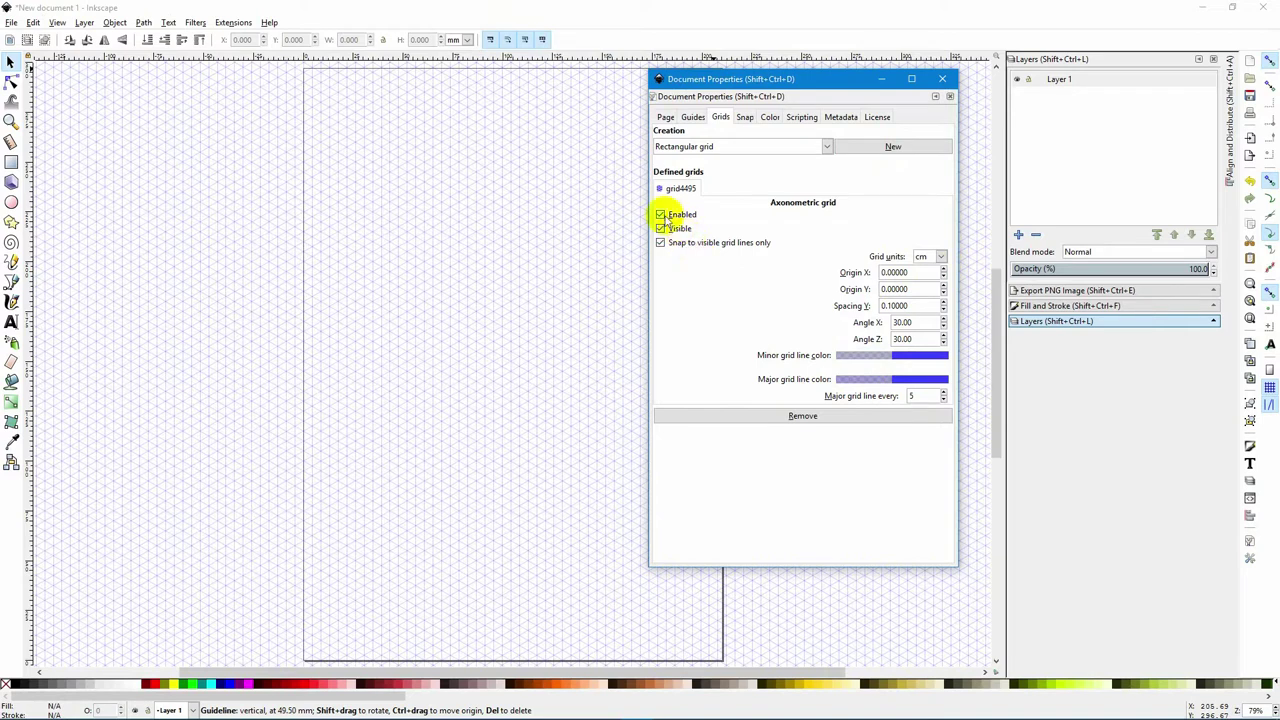
left_click(942, 79)
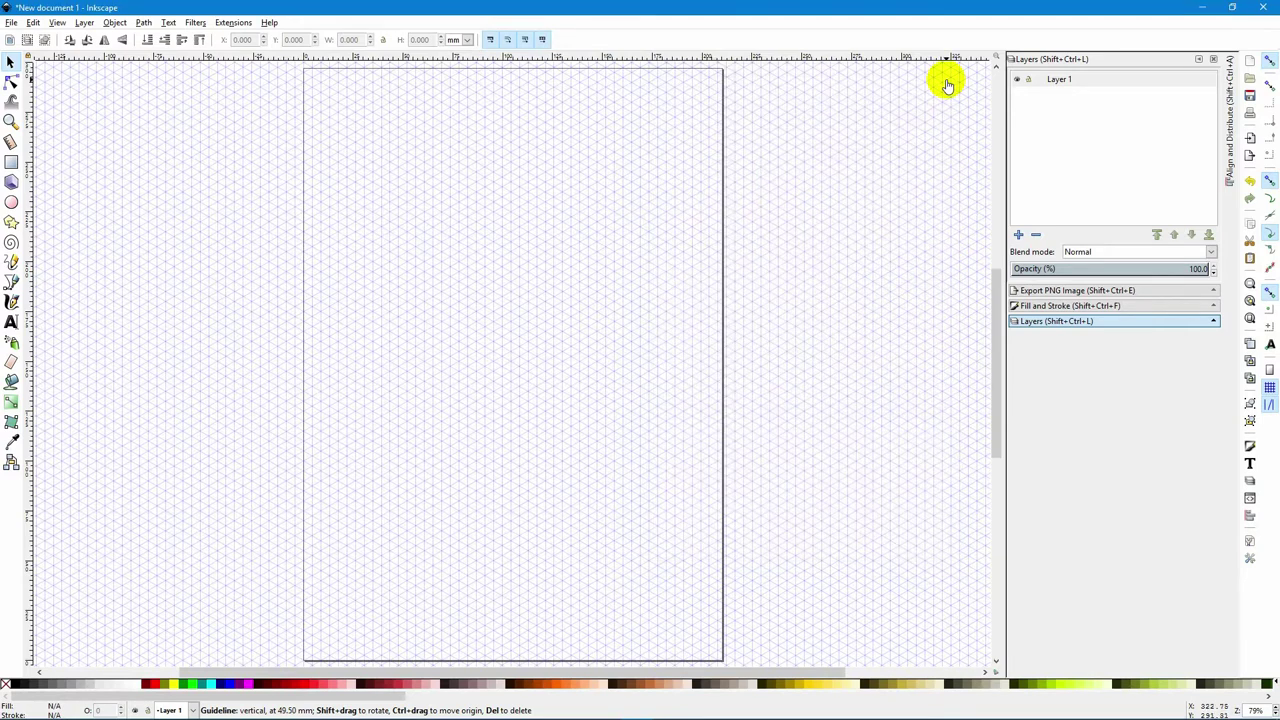
Hide the page grid on the canvas and show it again.
left_click(58, 23)
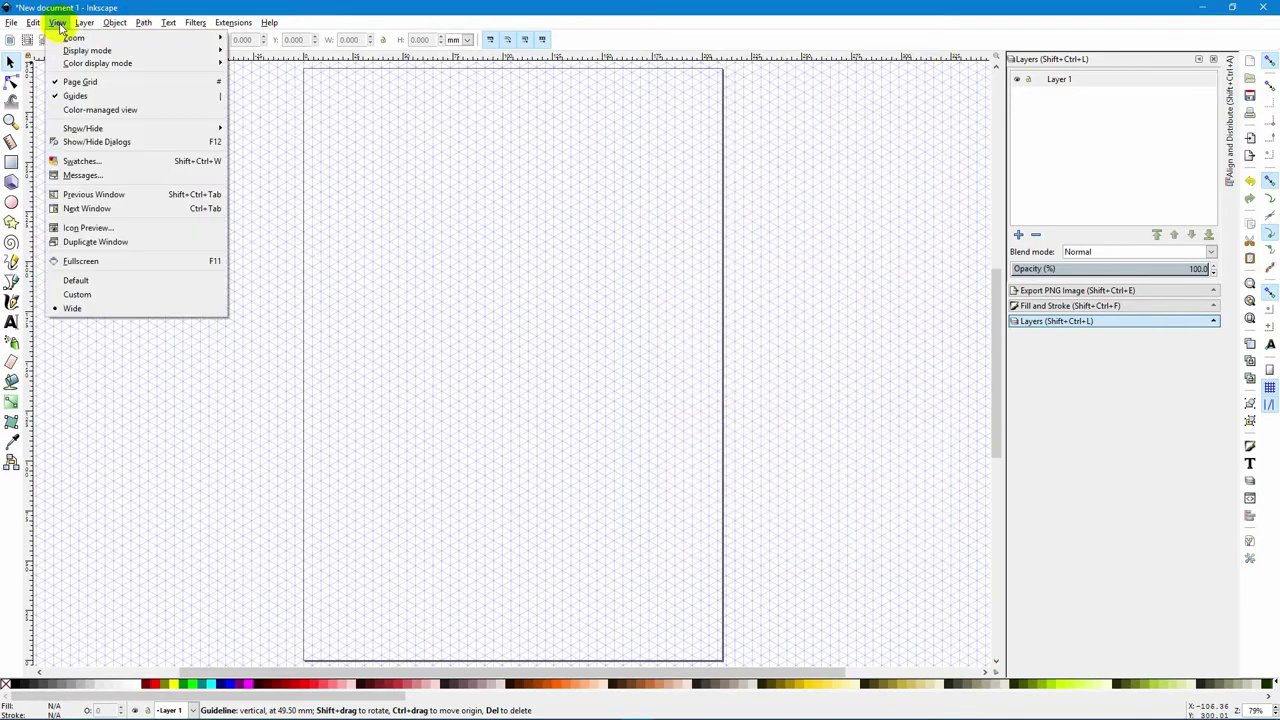
left_click(77, 81)
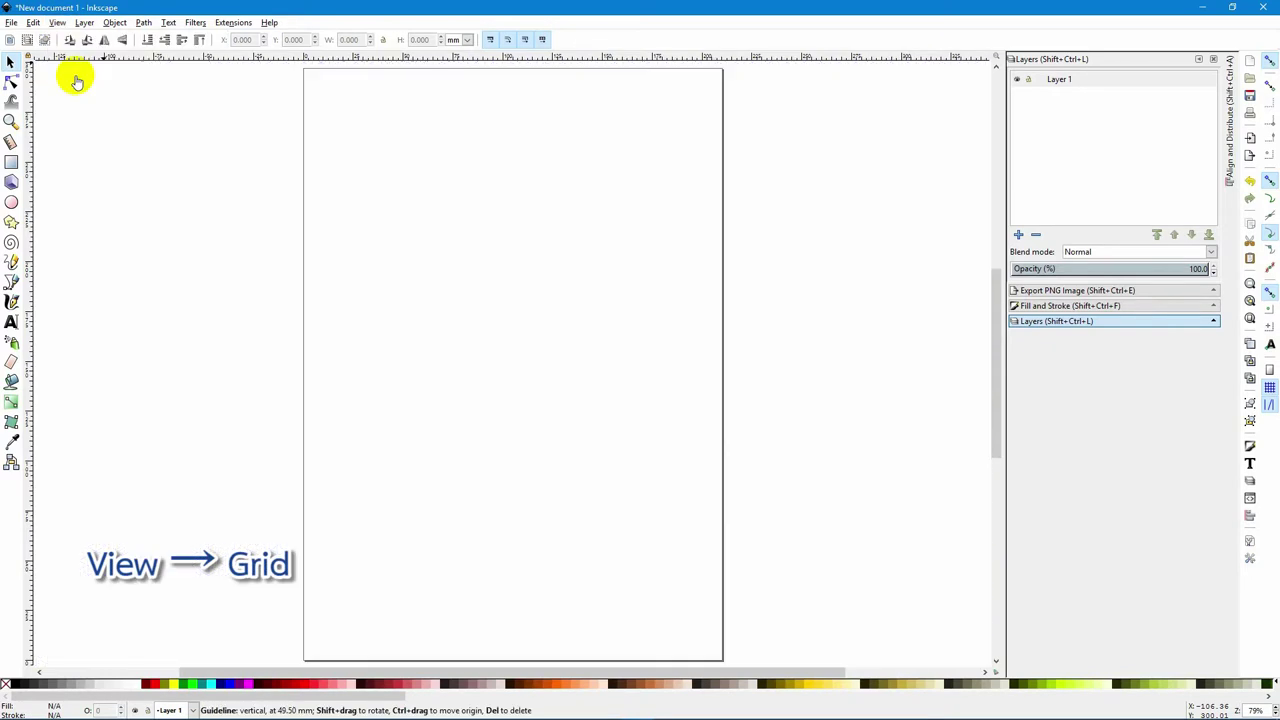
left_click(58, 22)
left_click(74, 84)
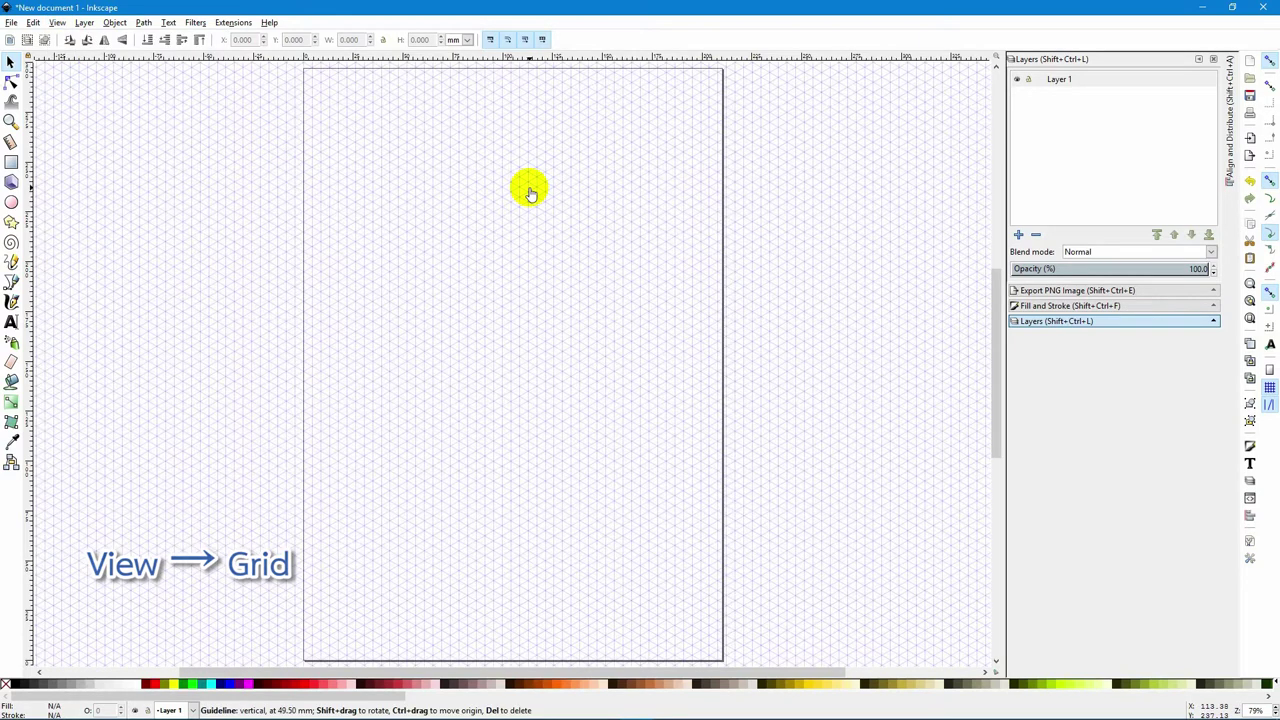
Remove the axonometric grid from the defined grids in the document properties and close the dialog.
left_click(11, 22)
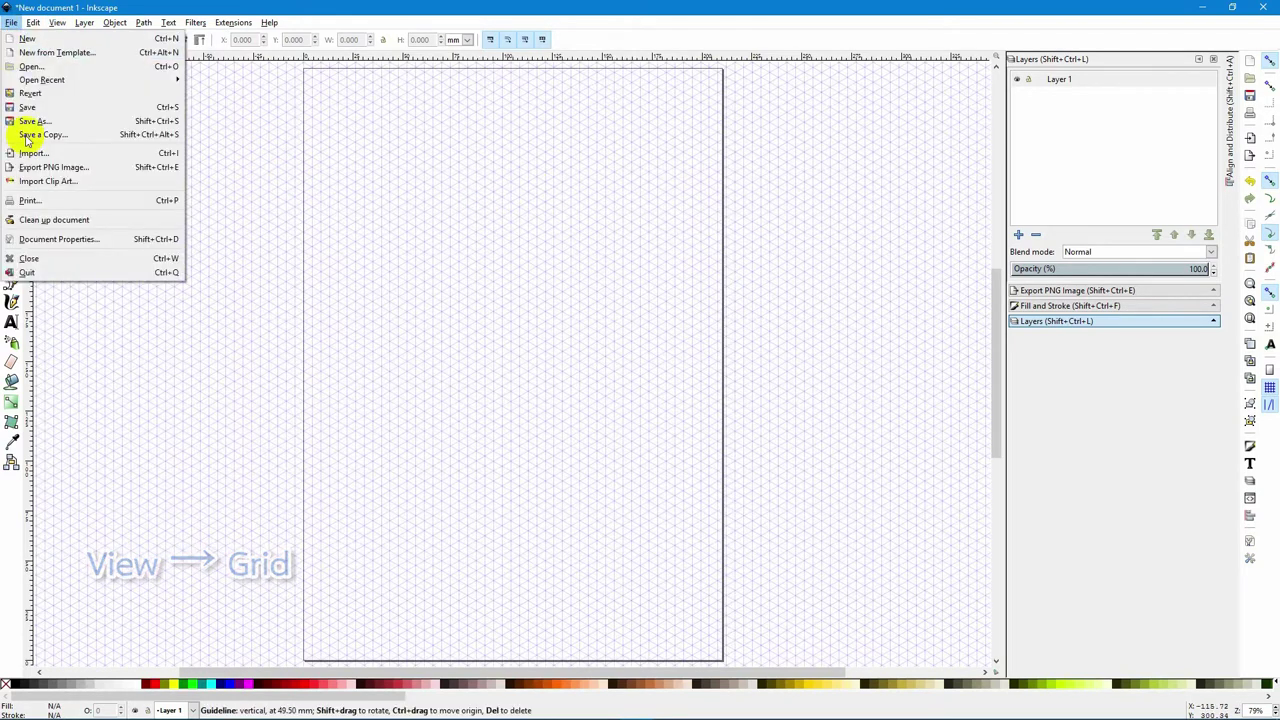
left_click(57, 239)
left_click_drag(967, 20, 783, 88)
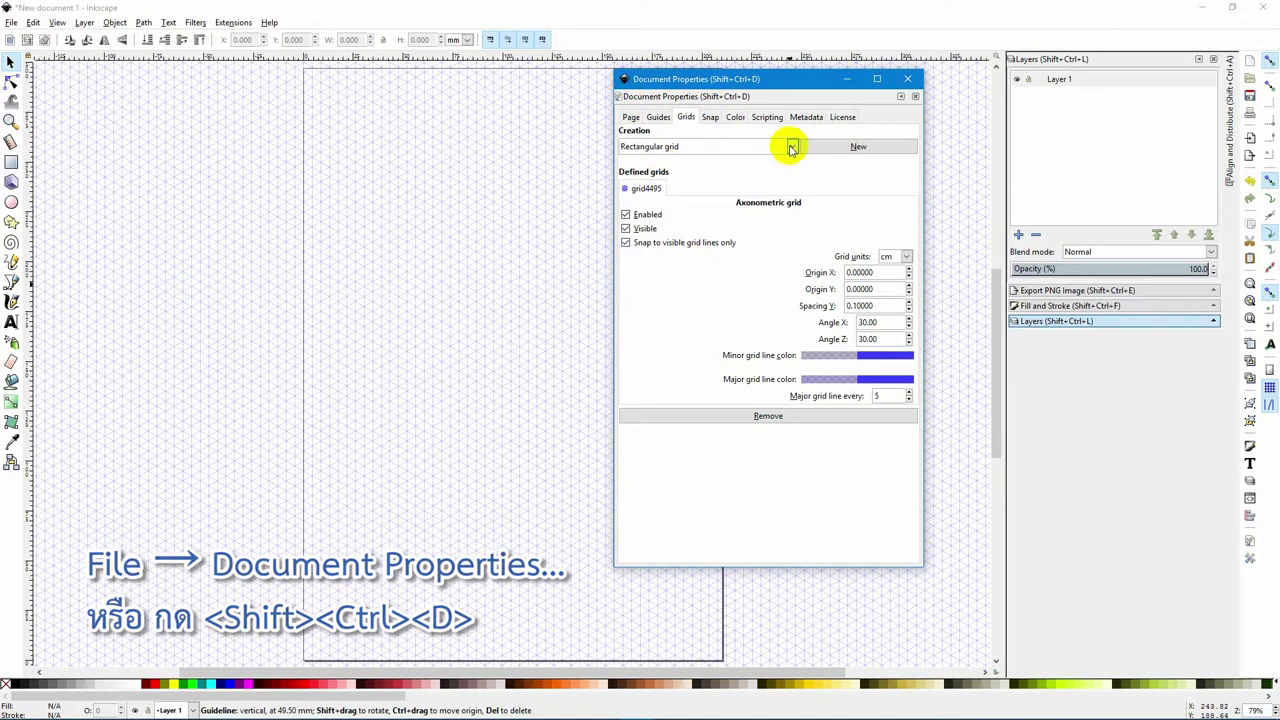
left_click(646, 189)
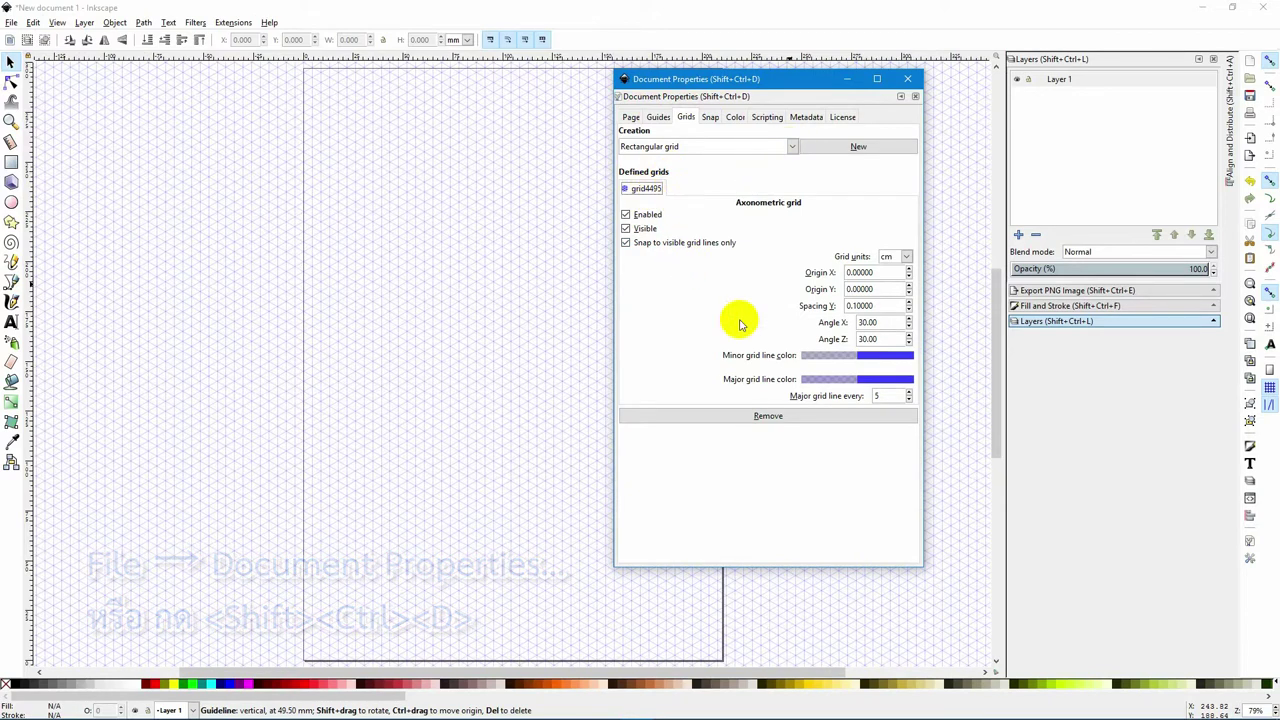
left_click(768, 417)
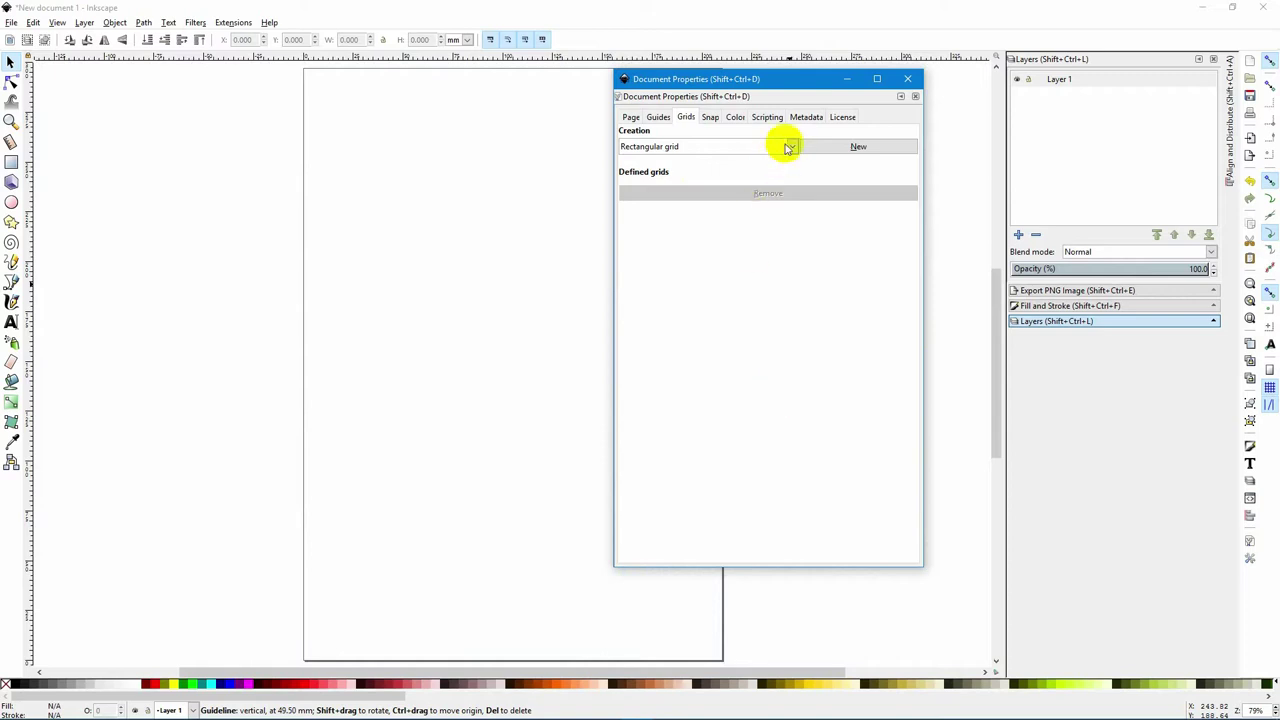
left_click(791, 146)
left_click(690, 165)
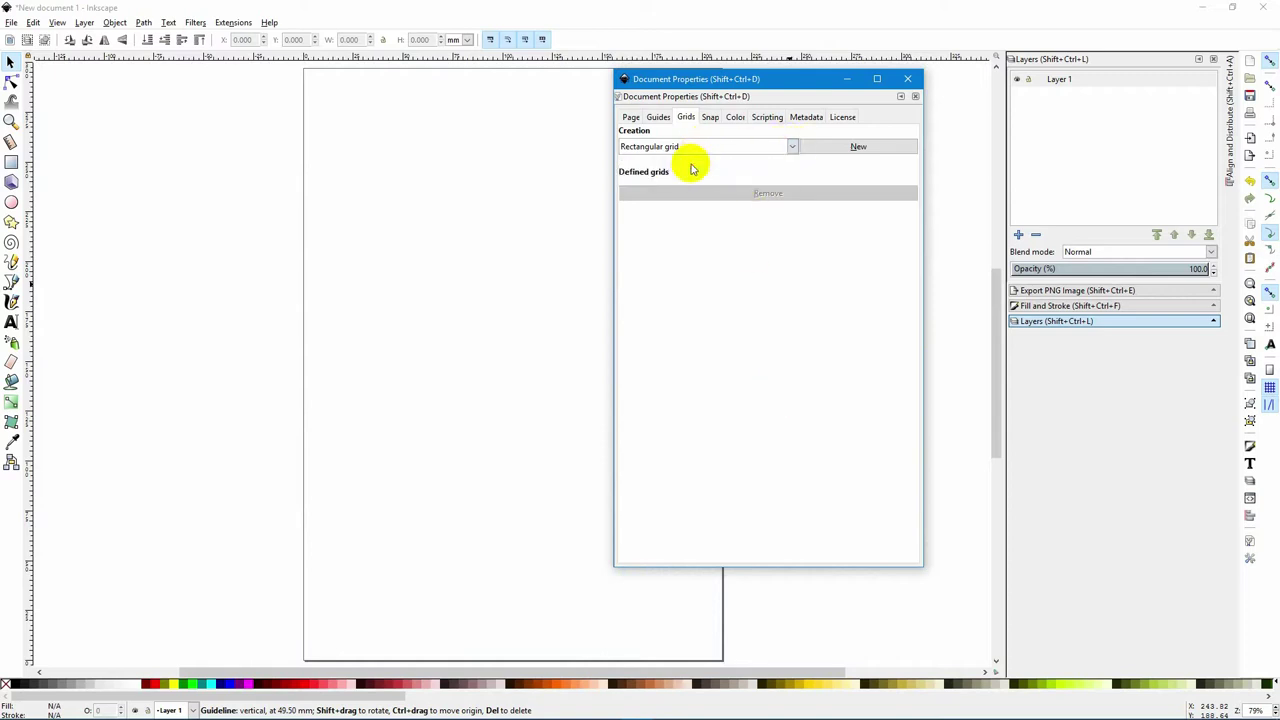
left_click(909, 80)
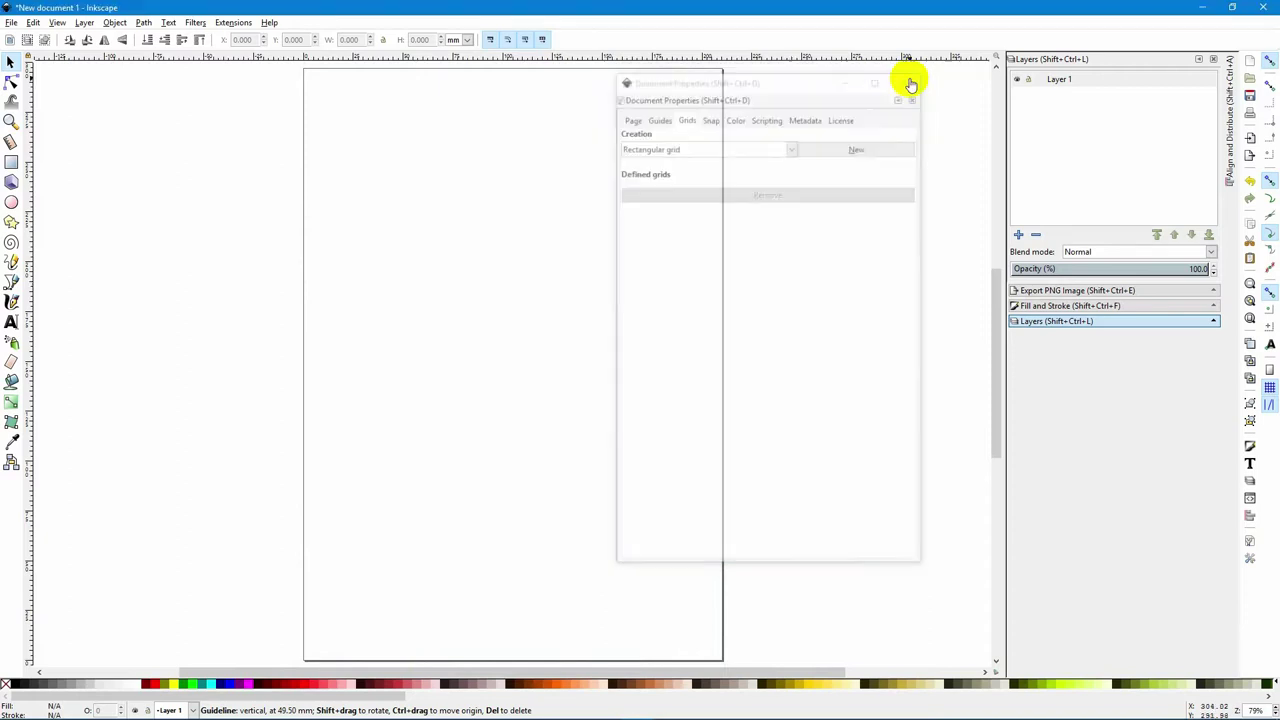